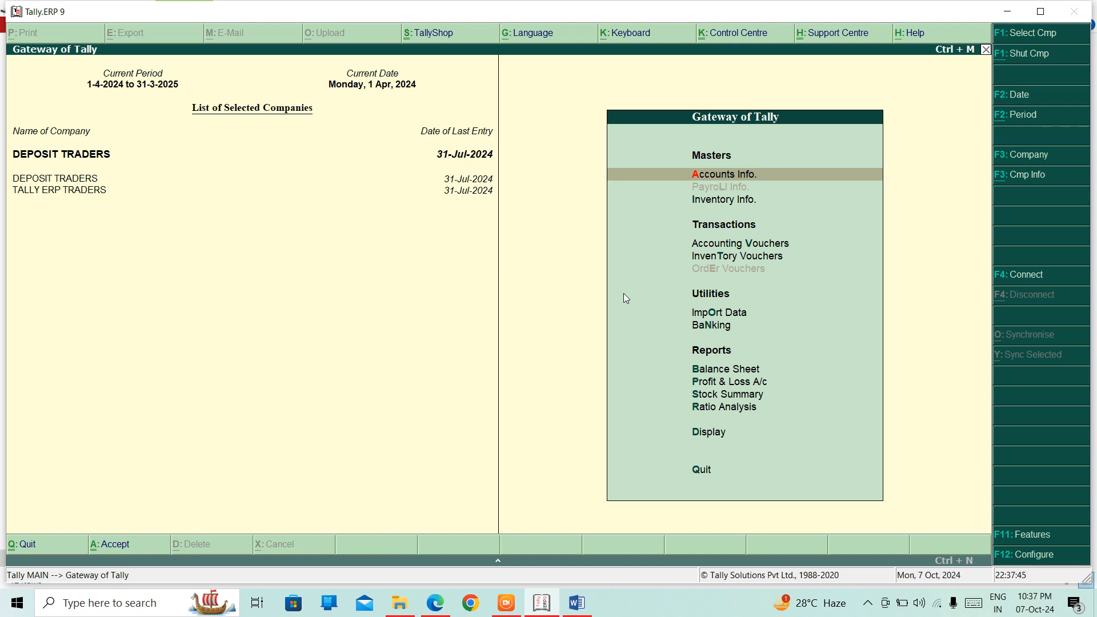
Step: Move down to Display in the Gateway of Tally menu
key("Down")
key("Down")
key("Down")
key("Down")
key("Down")
key("Down")
key("Down")
key("Down")
key("Down")
key("Down")
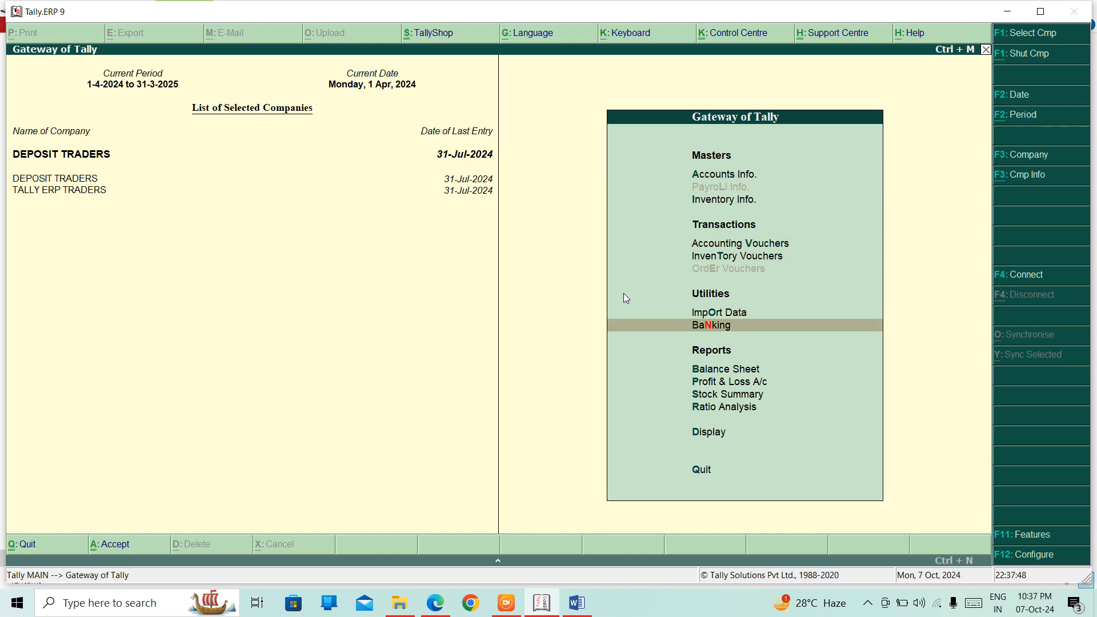
Step: Open the Day Book and view POS voucher No. 1 for 10 PCS MONITOR worth 3,000.00
key("Return")
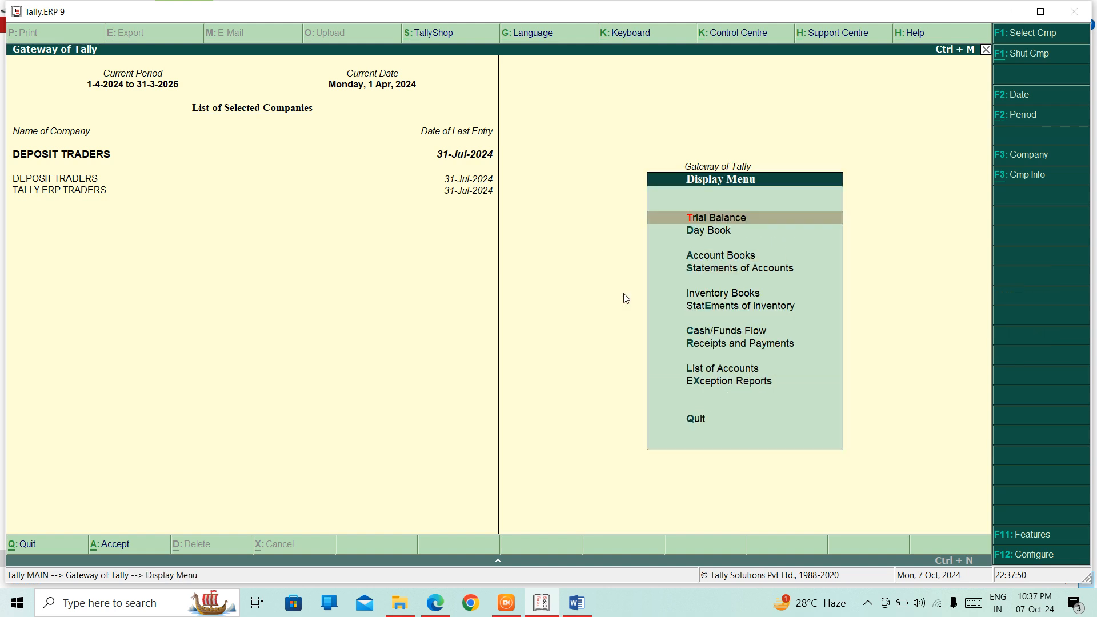
key("Down")
key("Return")
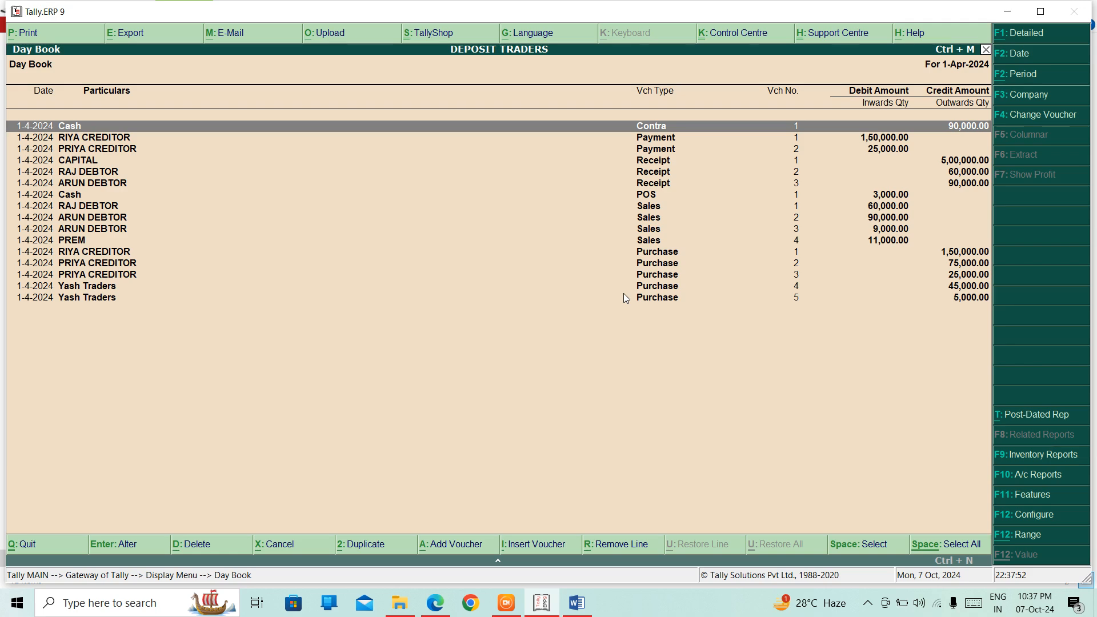
key("Down")
key("Down")
key("Down")
key("Down")
key("Down")
key("Down")
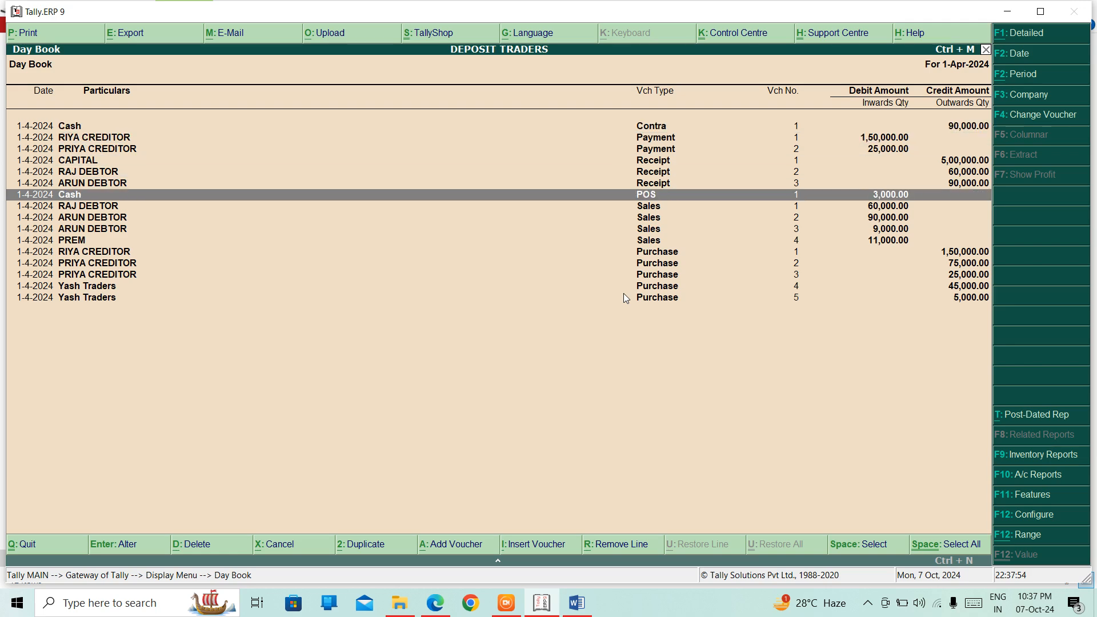
key("Return")
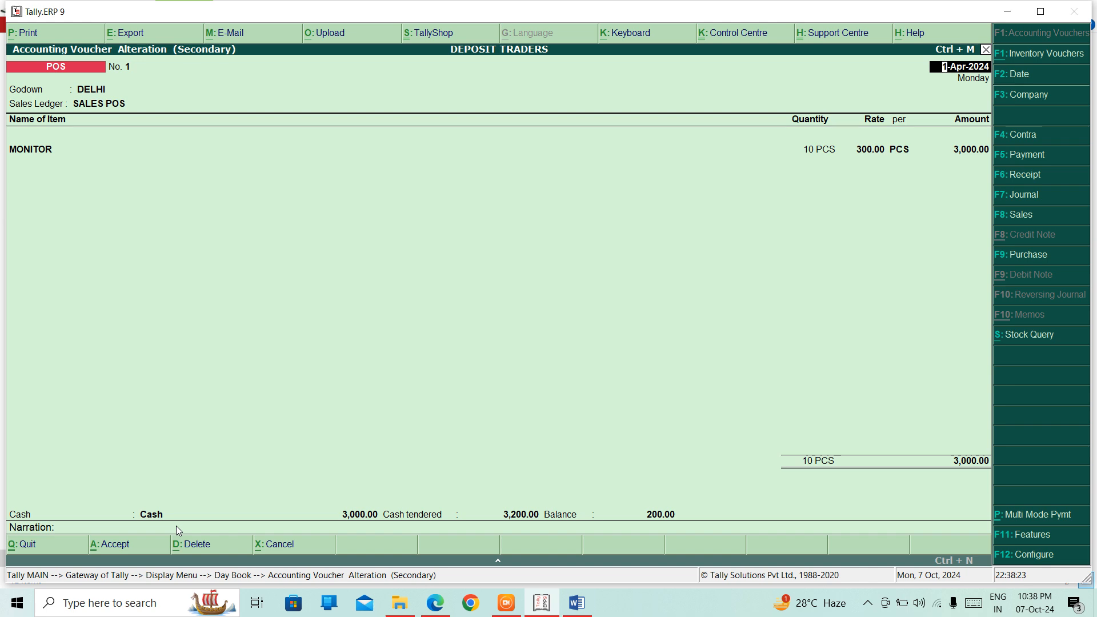
Step: Decline printing the voucher and return to the Gateway of Tally
key("alt+p")
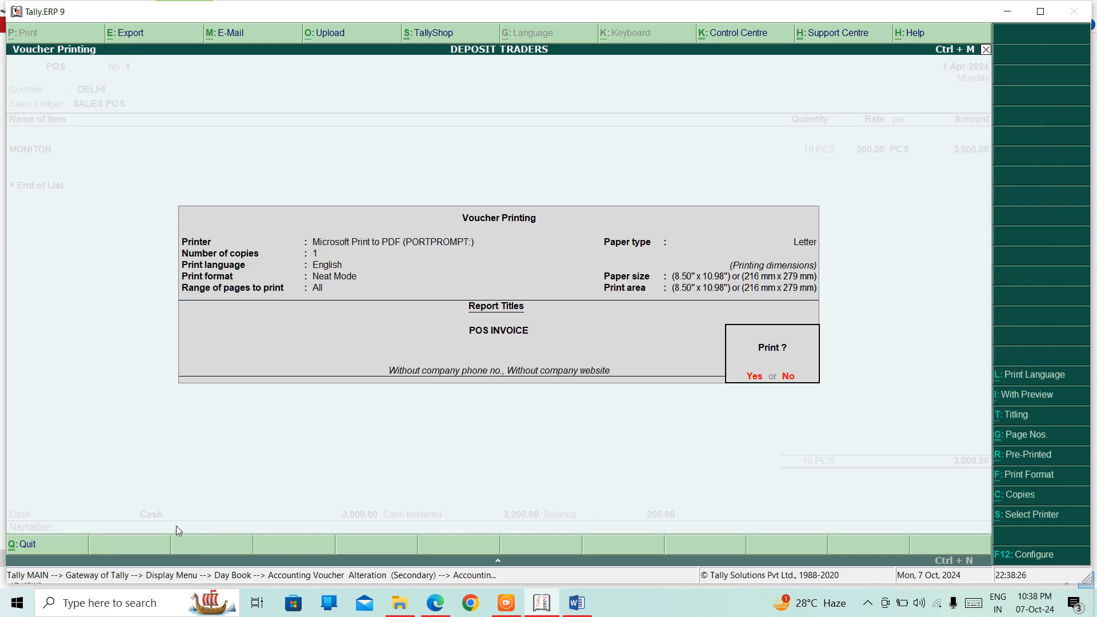
key("Escape")
key("Escape")
key("Escape")
key("Escape")
key("Escape")
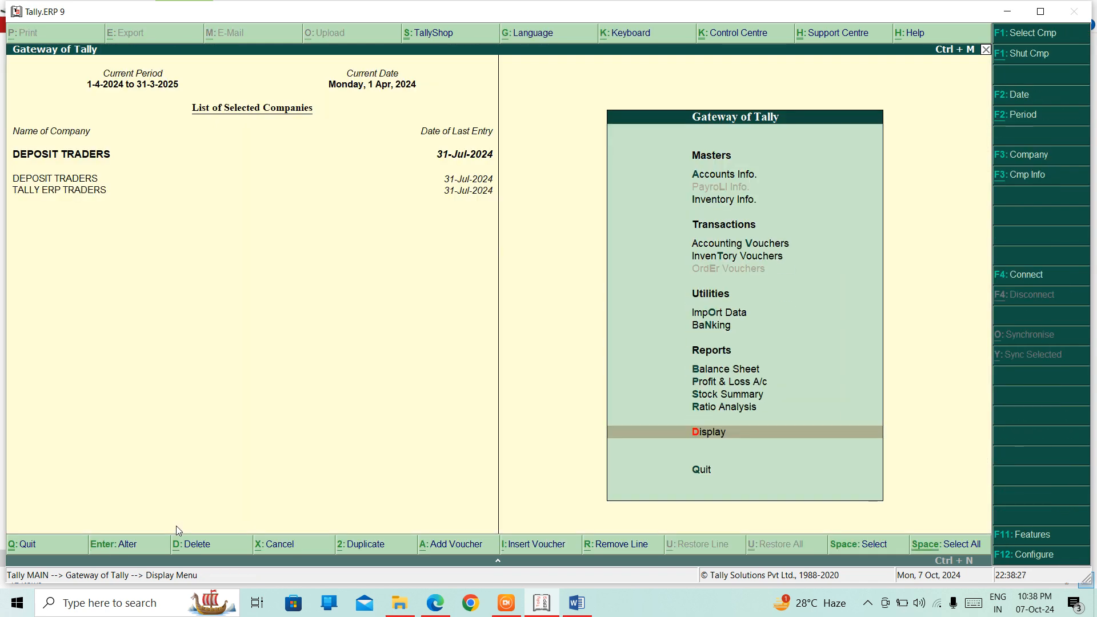
key("Down")
key("Down")
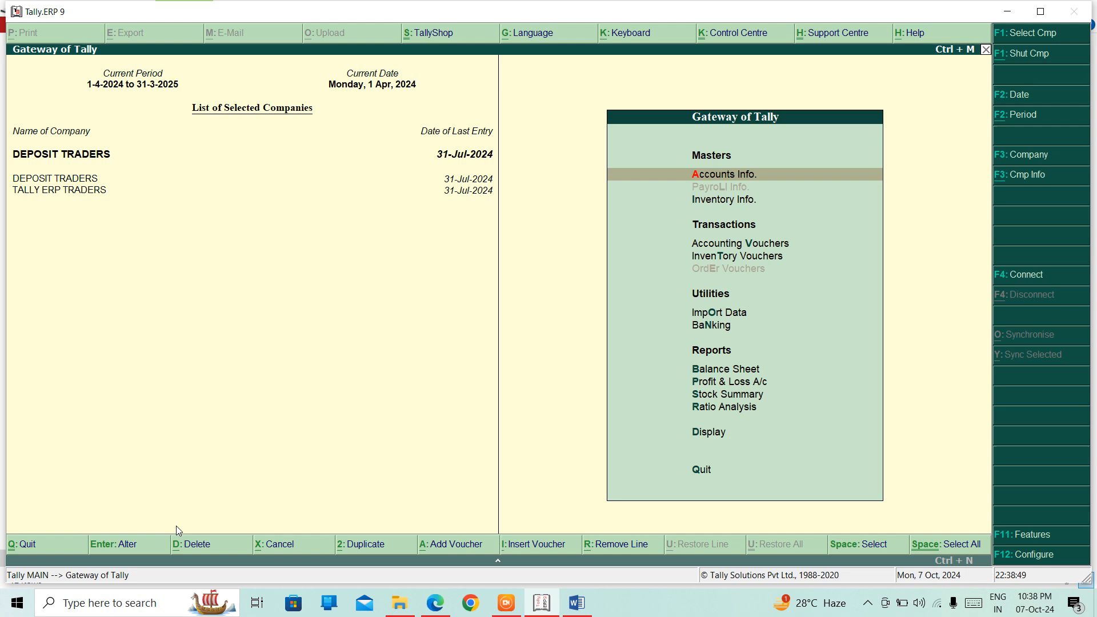
key("Return")
Step: Open the POS voucher type for alteration under Accounts Info > Voucher Types
key("Down")
key("Down")
key("Down")
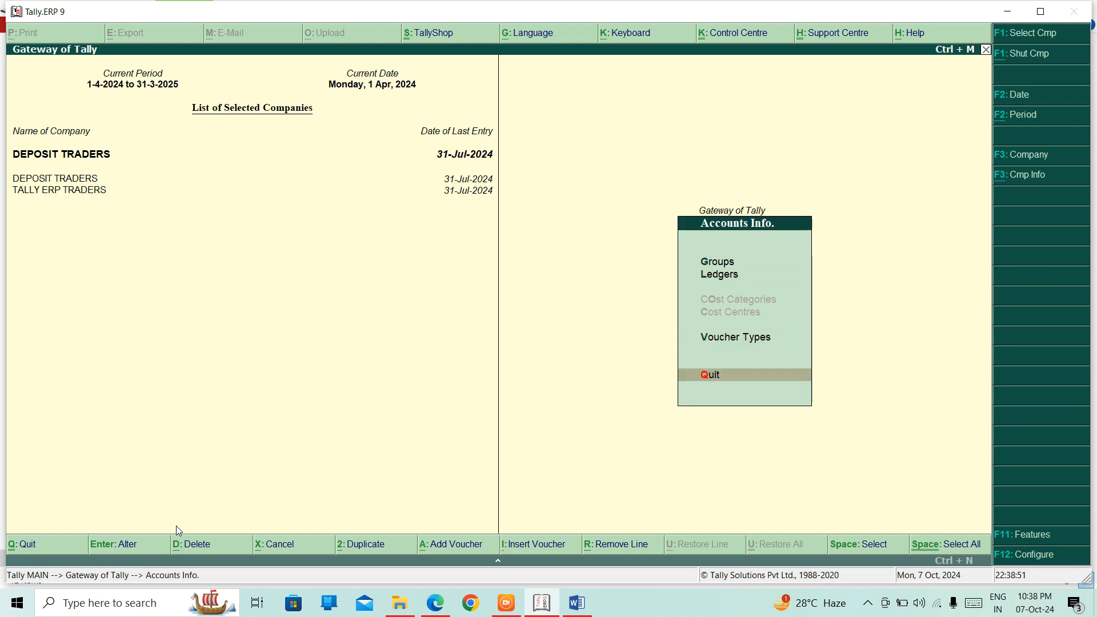
key("Up")
key("Return")
key("Down")
key("Down")
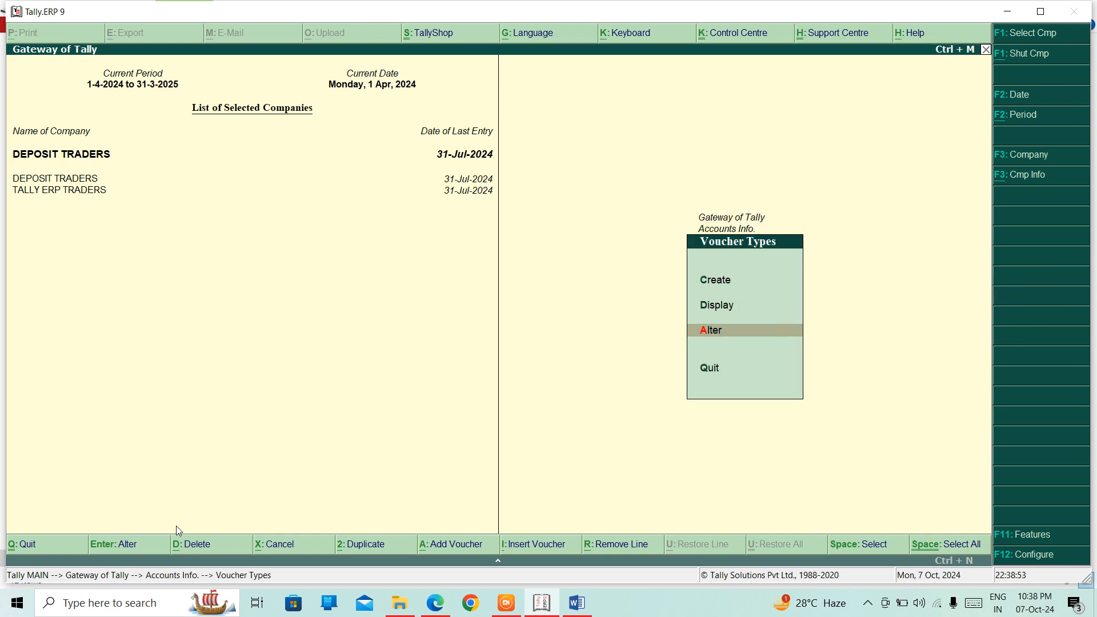
key("Return")
type("Pos")
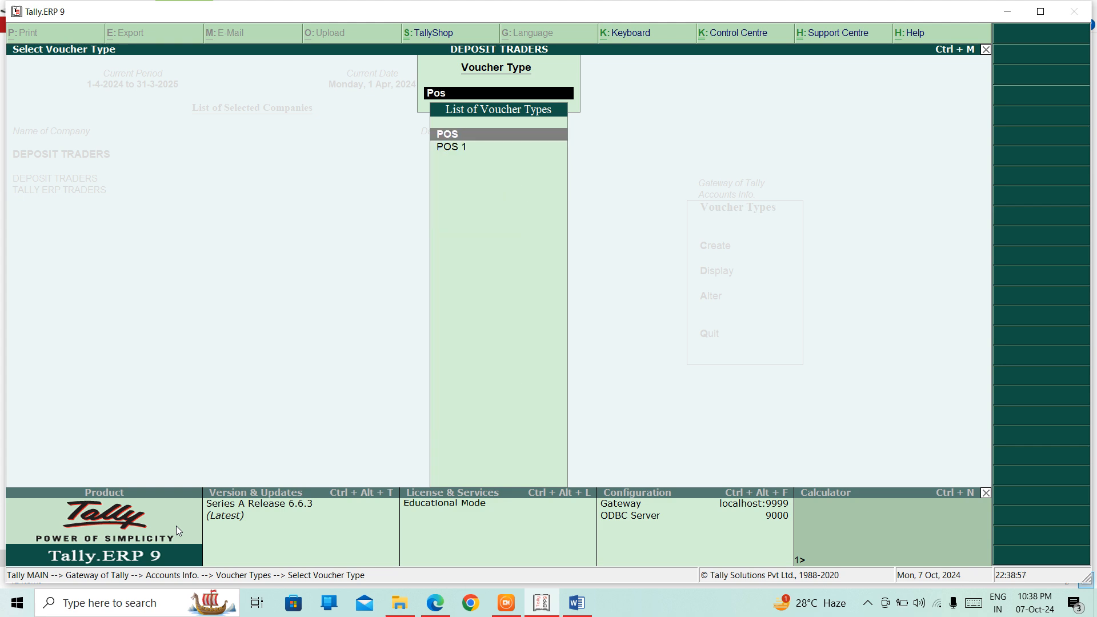
key("Return")
key("Return")
key("Return")
key("Return")
key("Return")
key("Return")
key("Return")
key("Return")
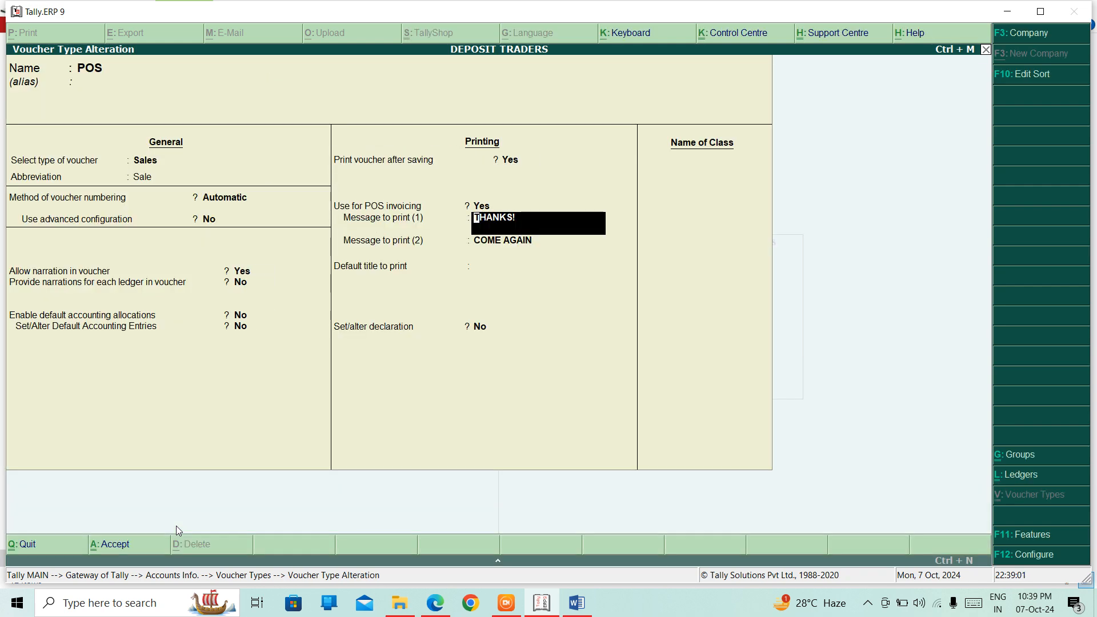
Step: Keep print-after-saving with messages THANKS! and COME AGAIN, and accept the POS voucher type
key("Return")
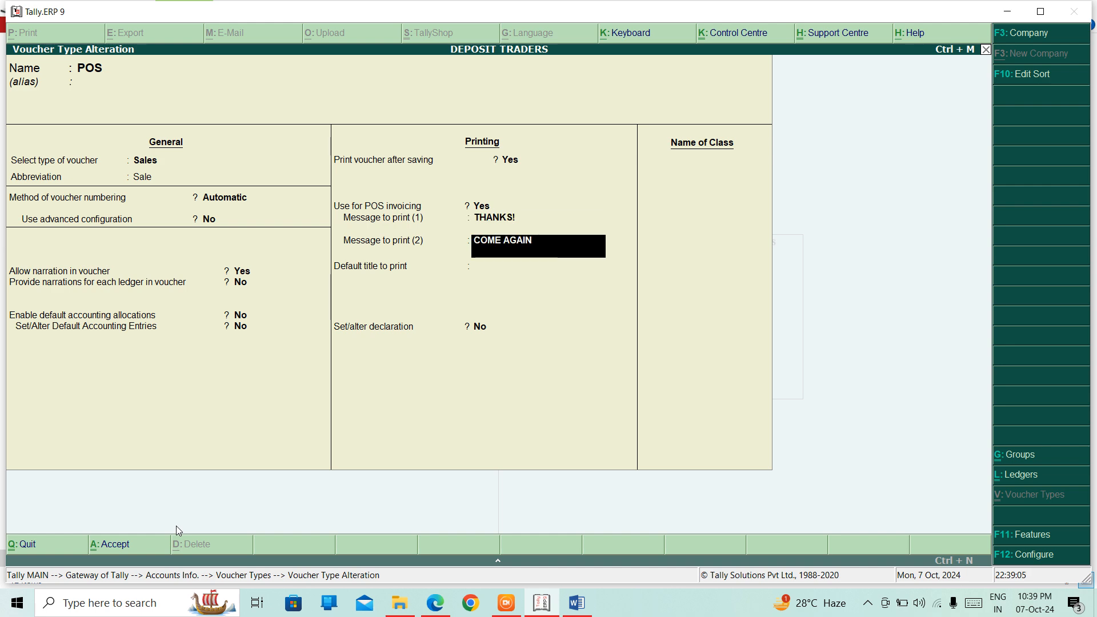
key("Up")
key("Up")
key("Up")
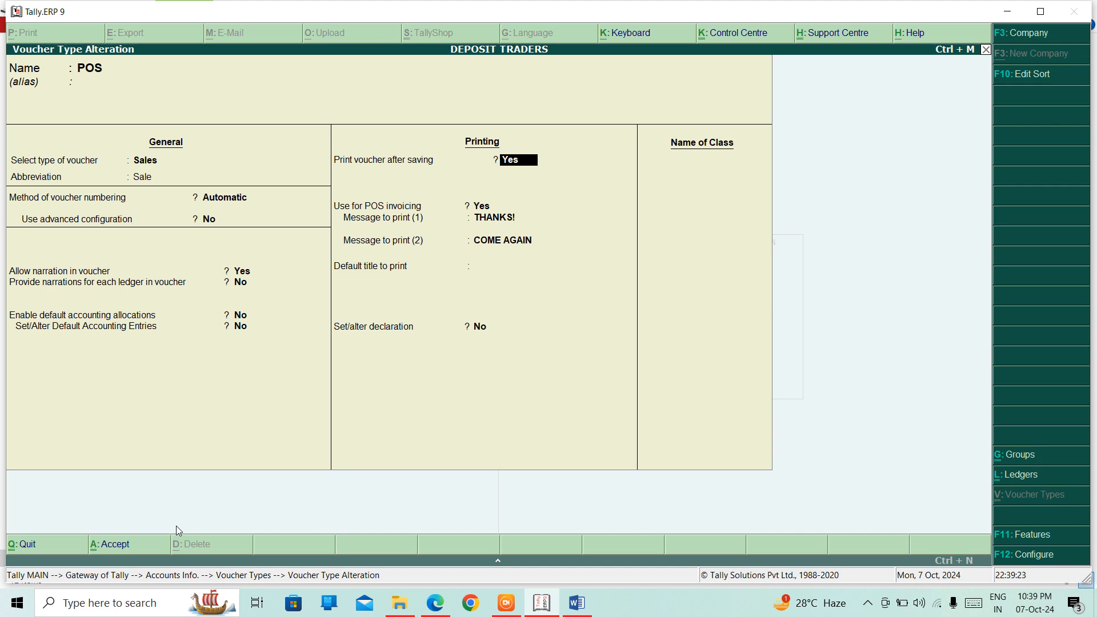
key("ctrl+a")
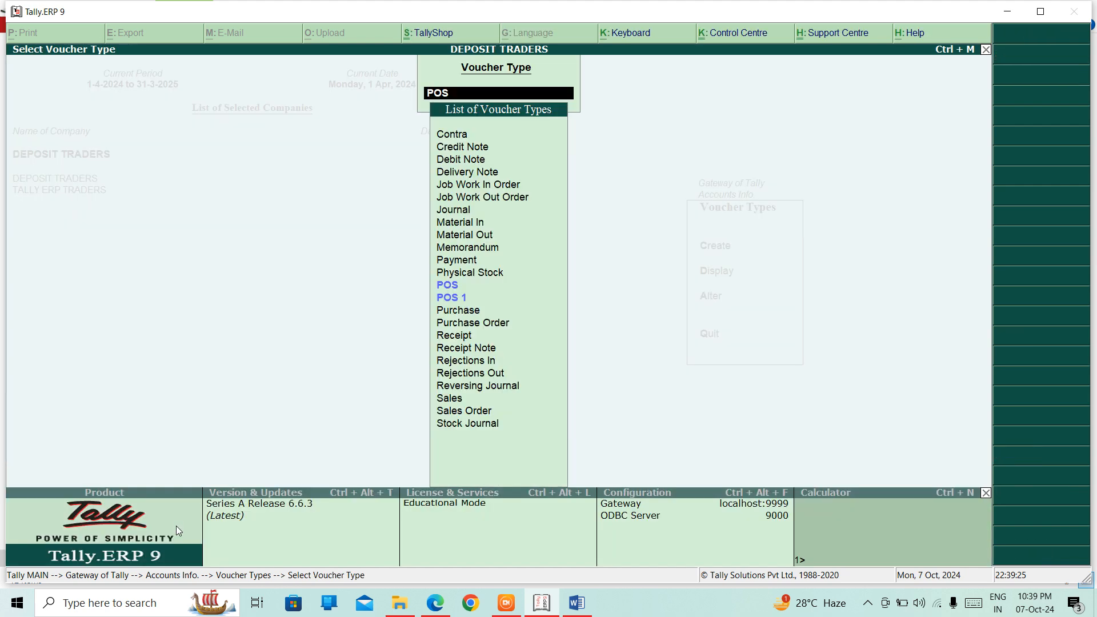
Step: Go back to the Gateway and open Accounting Vouchers entry
key("Escape")
key("Escape")
key("Escape")
key("Escape")
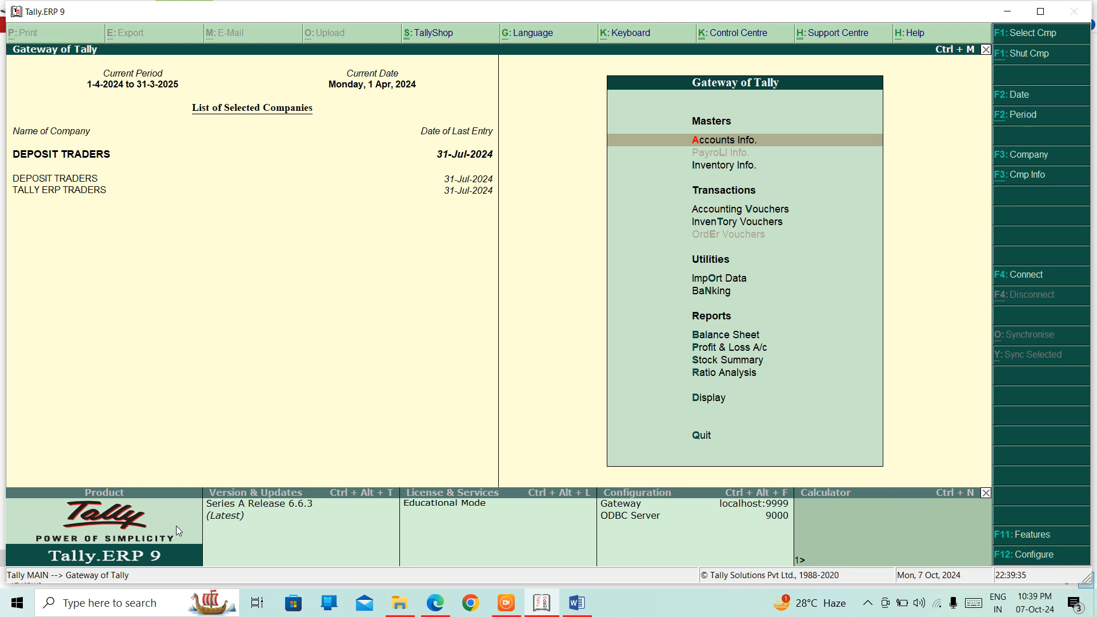
key("Down")
key("Down")
key("Down")
key("Up")
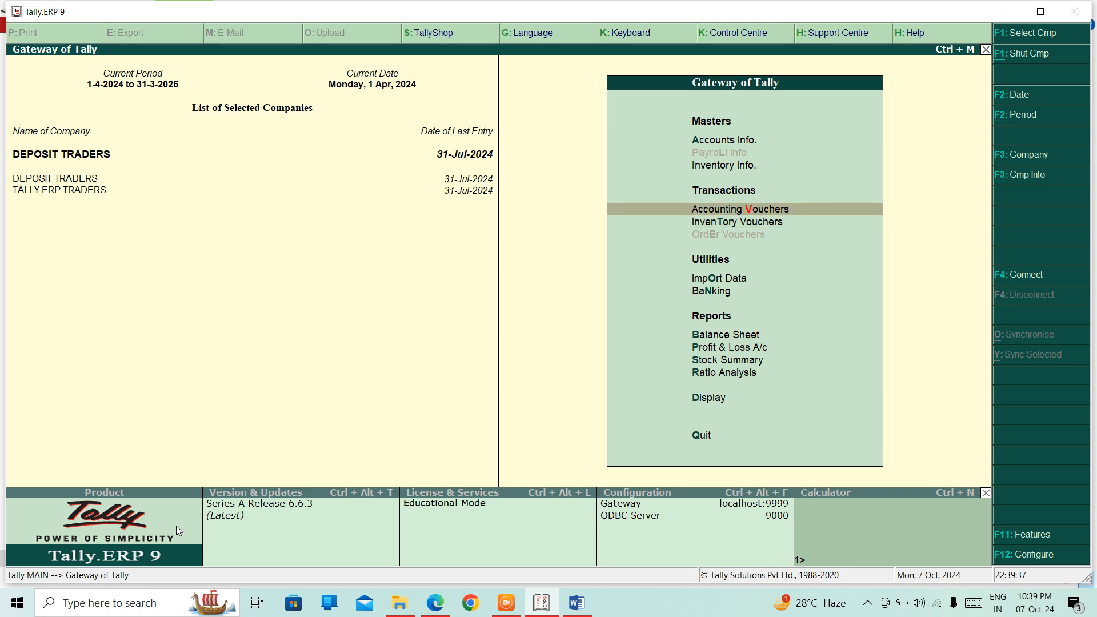
key("Return")
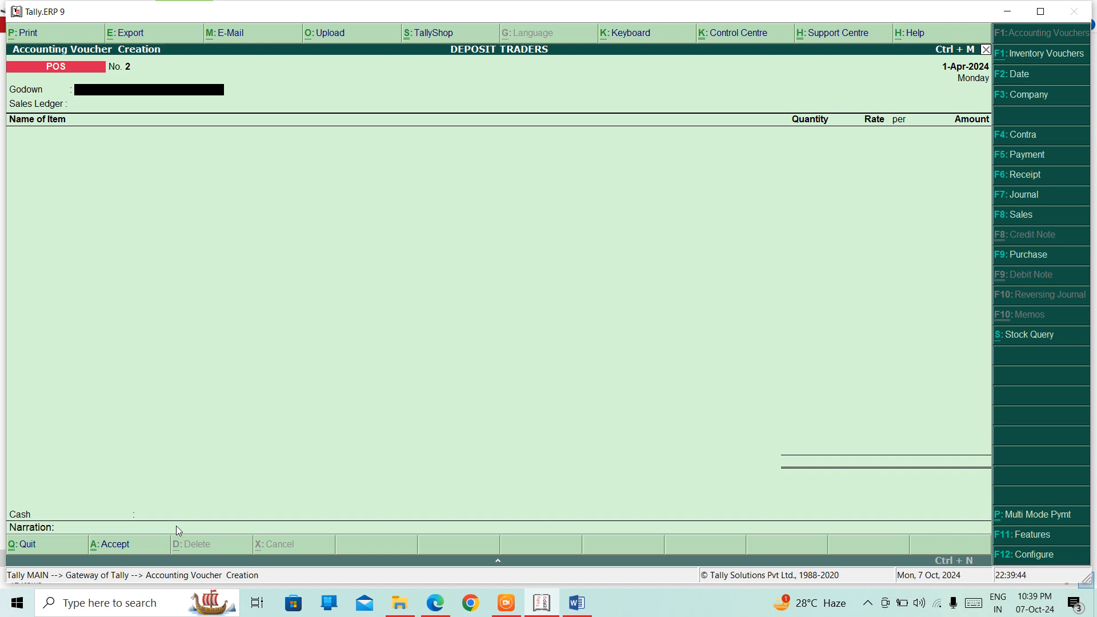
Step: Switch the voucher type to POS, giving voucher No. 2 dated 1-Apr-2024
key("F8")
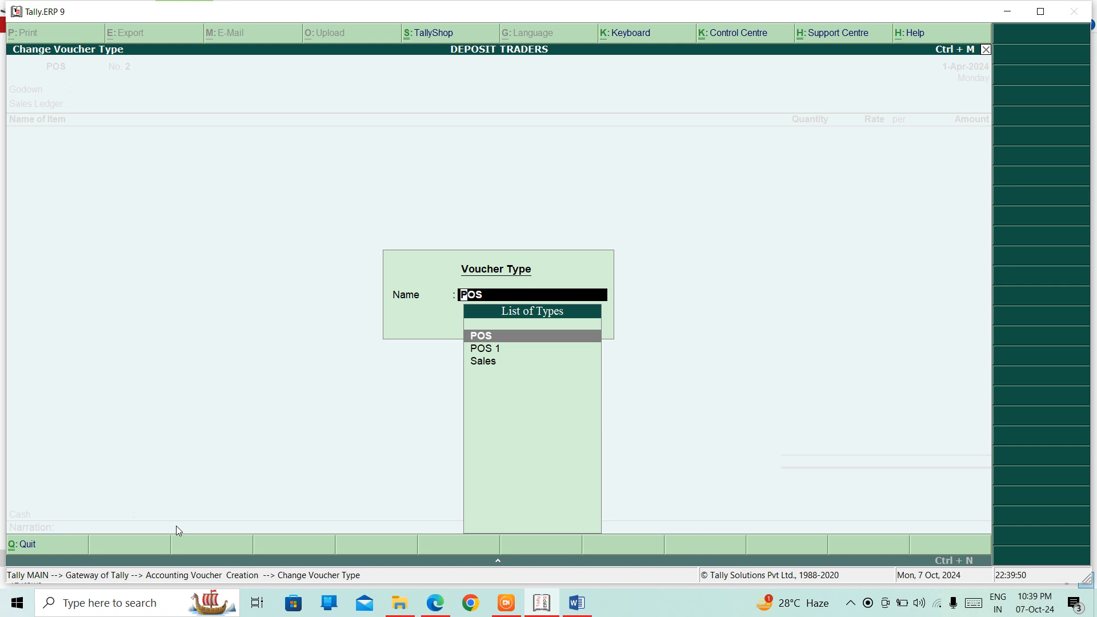
key("Down")
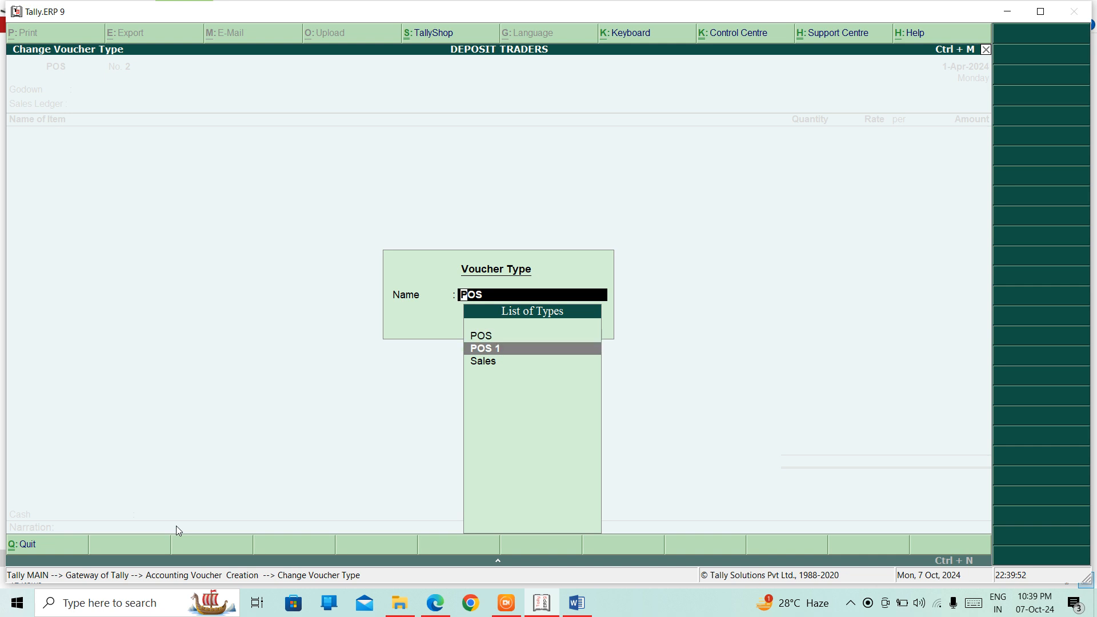
key("Up")
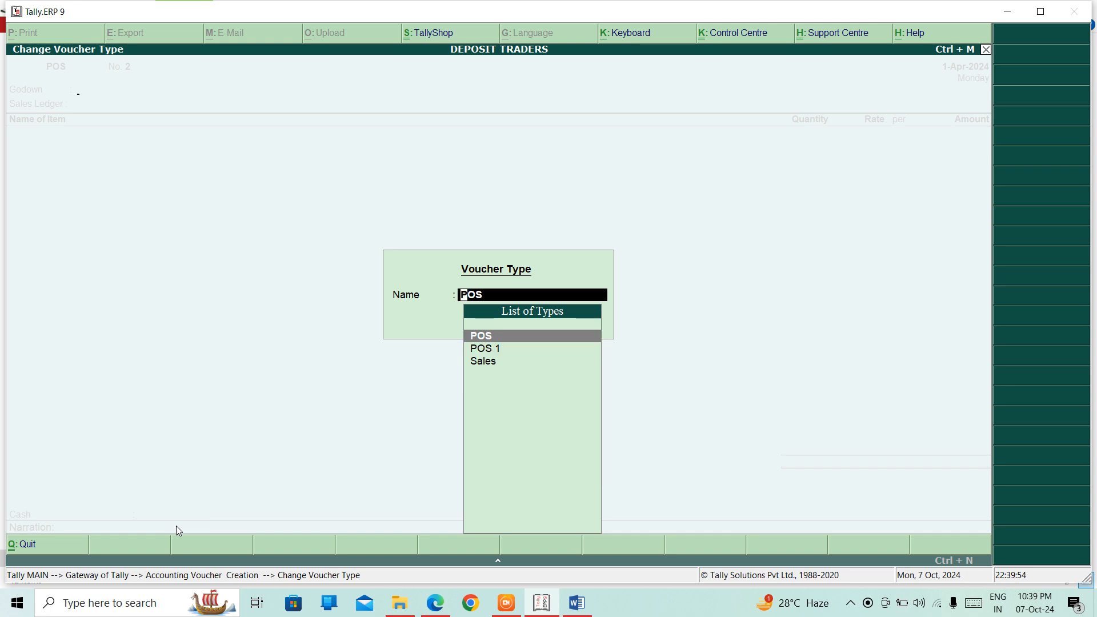
key("Return")
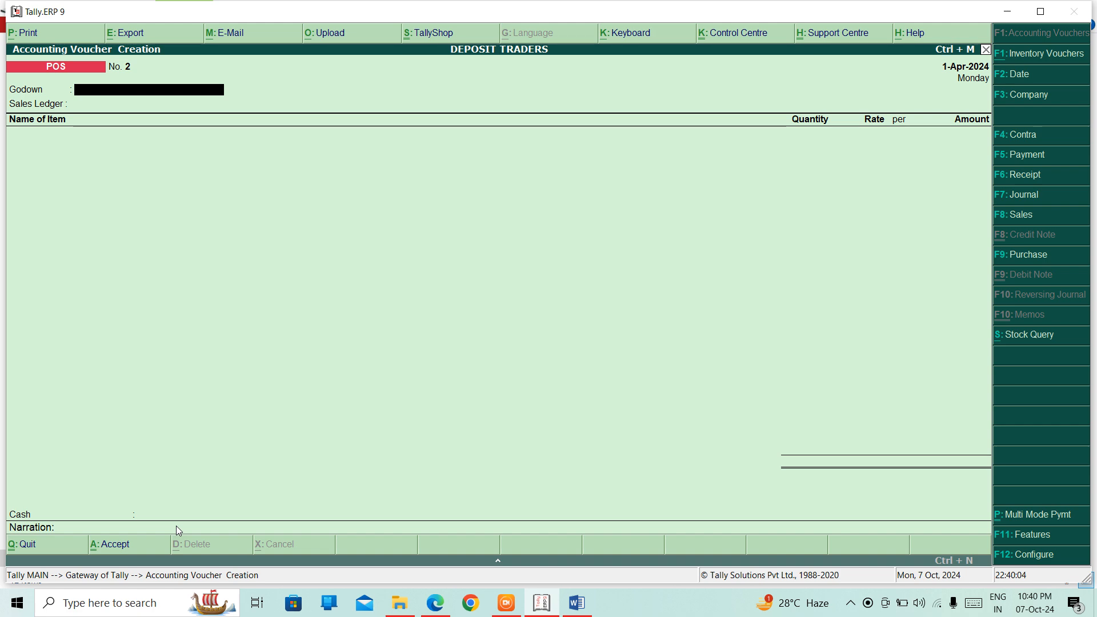
Step: Set the godown to DELHI and the sales ledger to SALES POS
type("D")
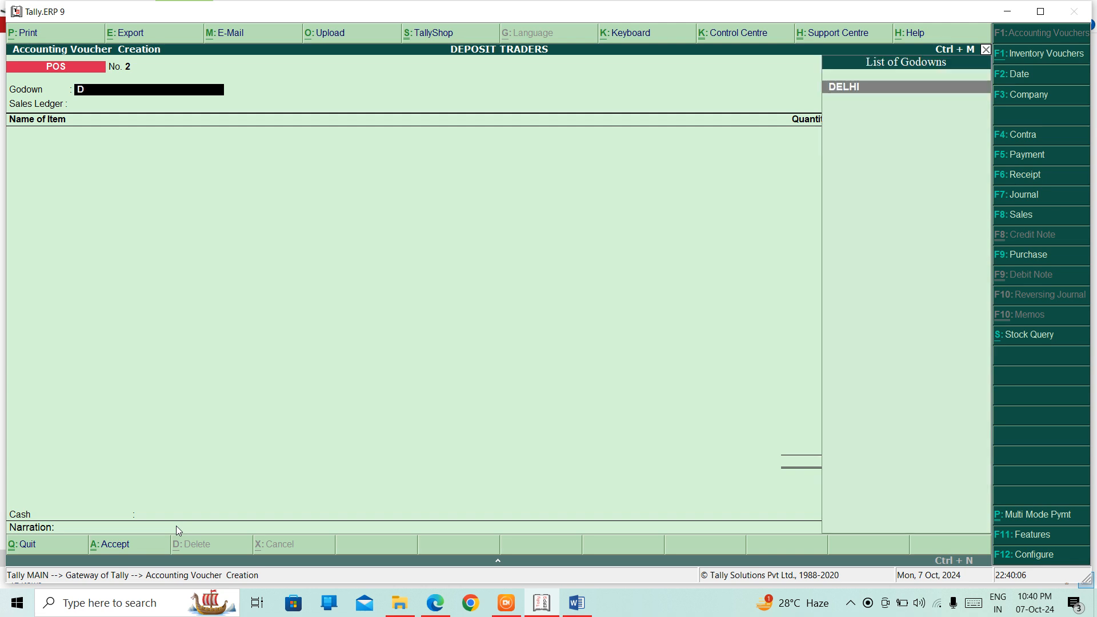
key("BackSpace")
key("Down")
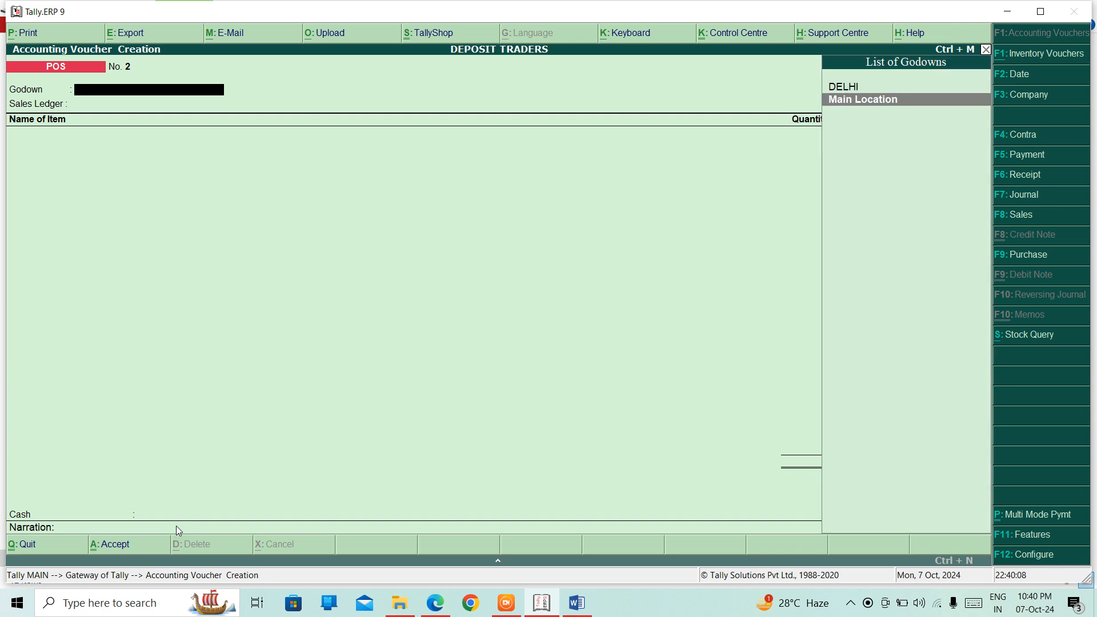
key("Up")
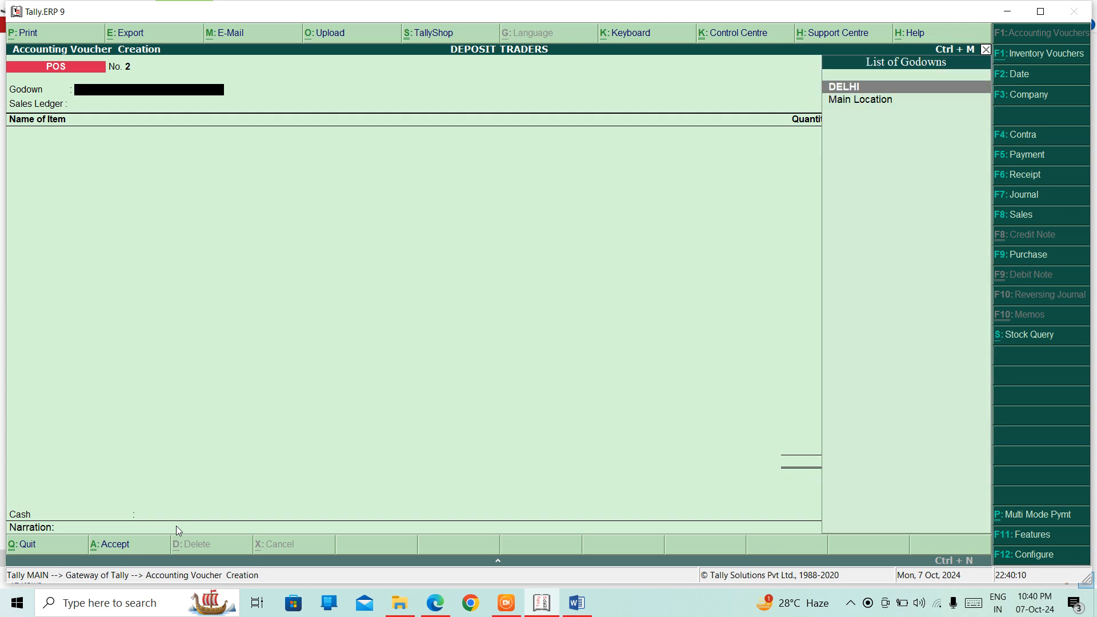
key("Return")
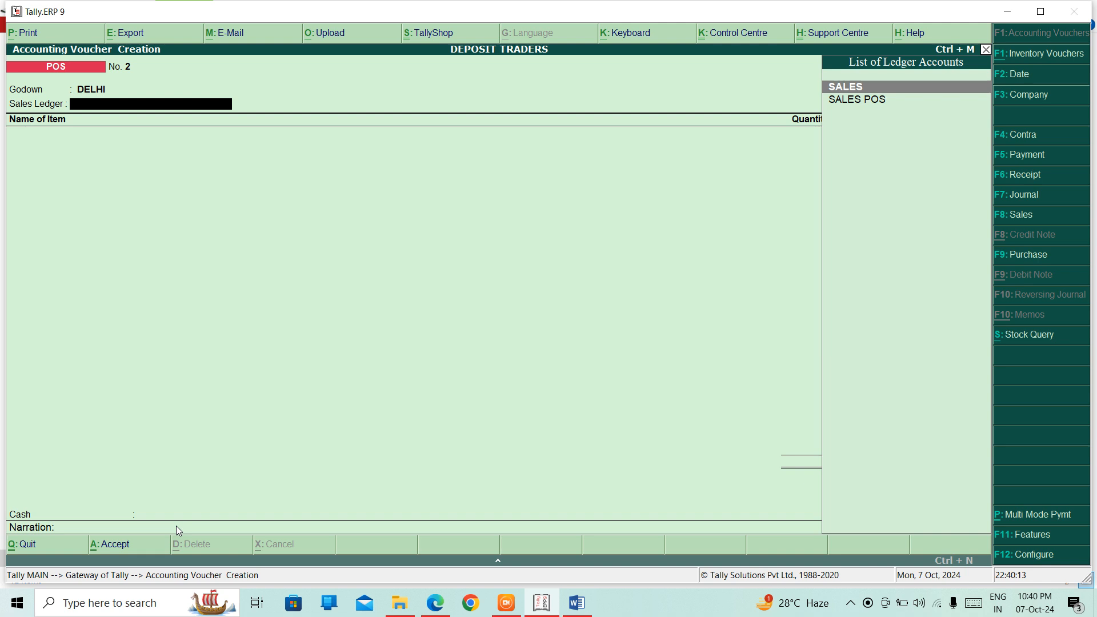
key("Down")
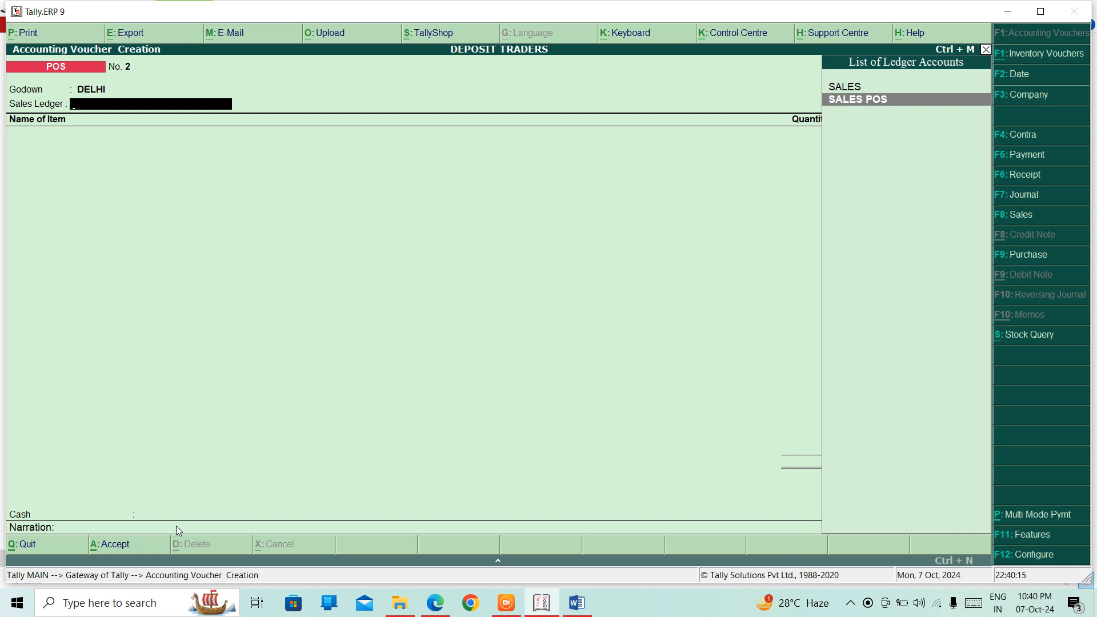
key("Return")
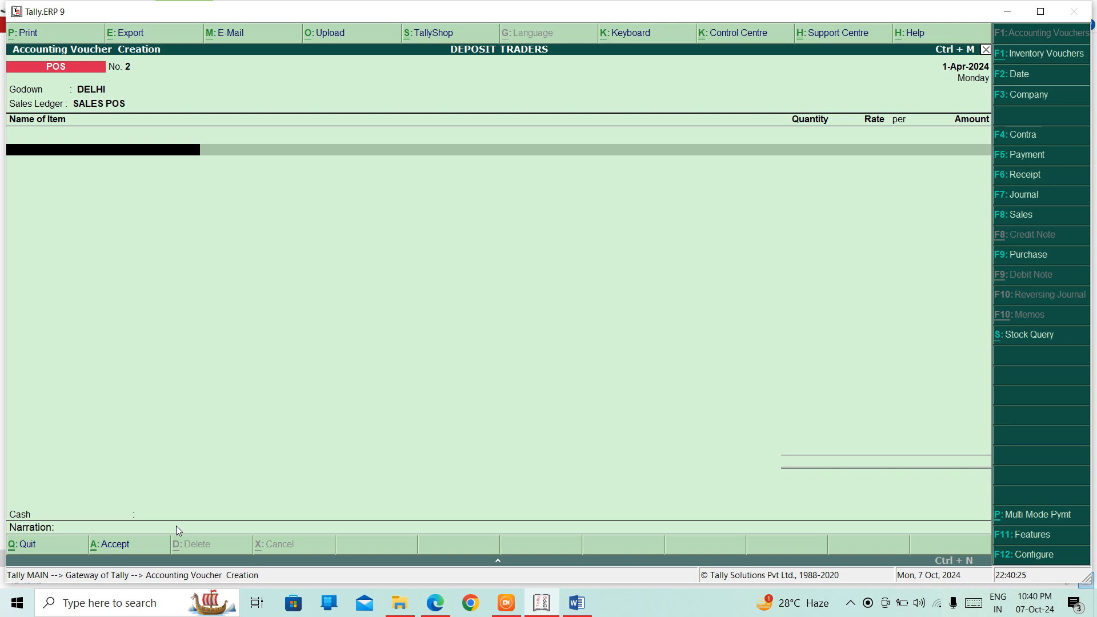
Step: Add MONITOR with quantity 20 at 300.00, totalling 6,000.00, and end the item list
type("M")
key("Return")
key("Return")
key("Return")
key("Return")
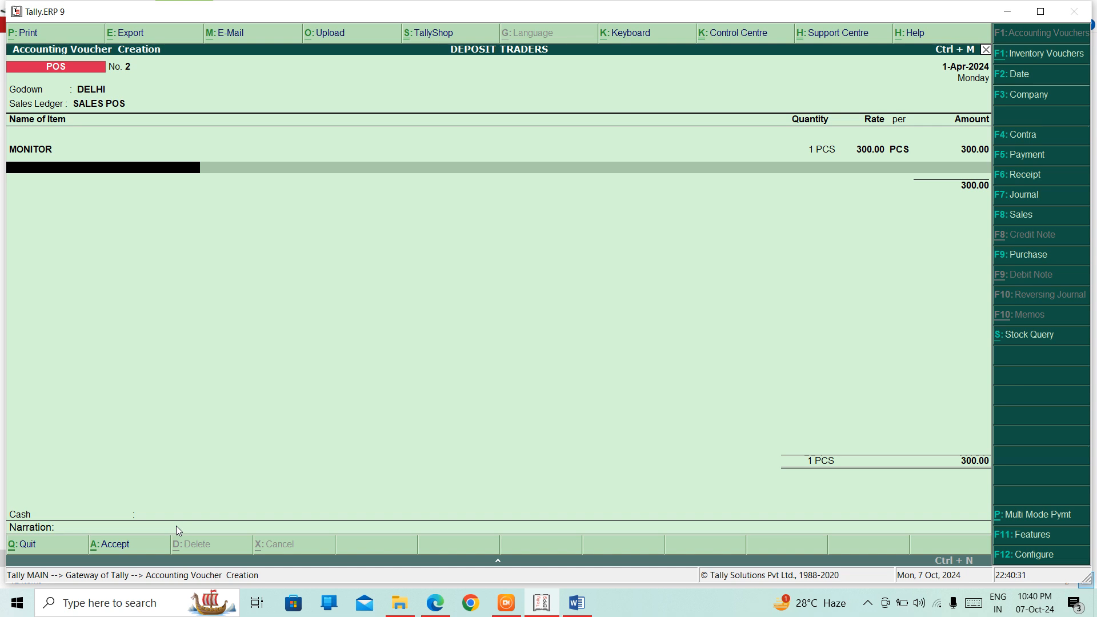
key("Up")
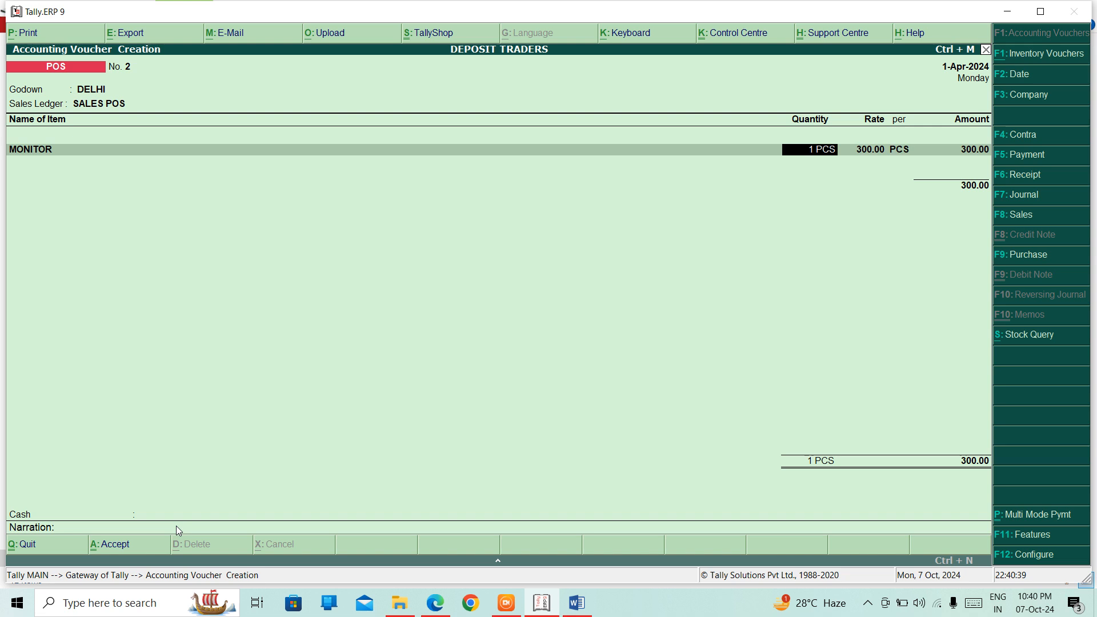
type("20")
key("Return")
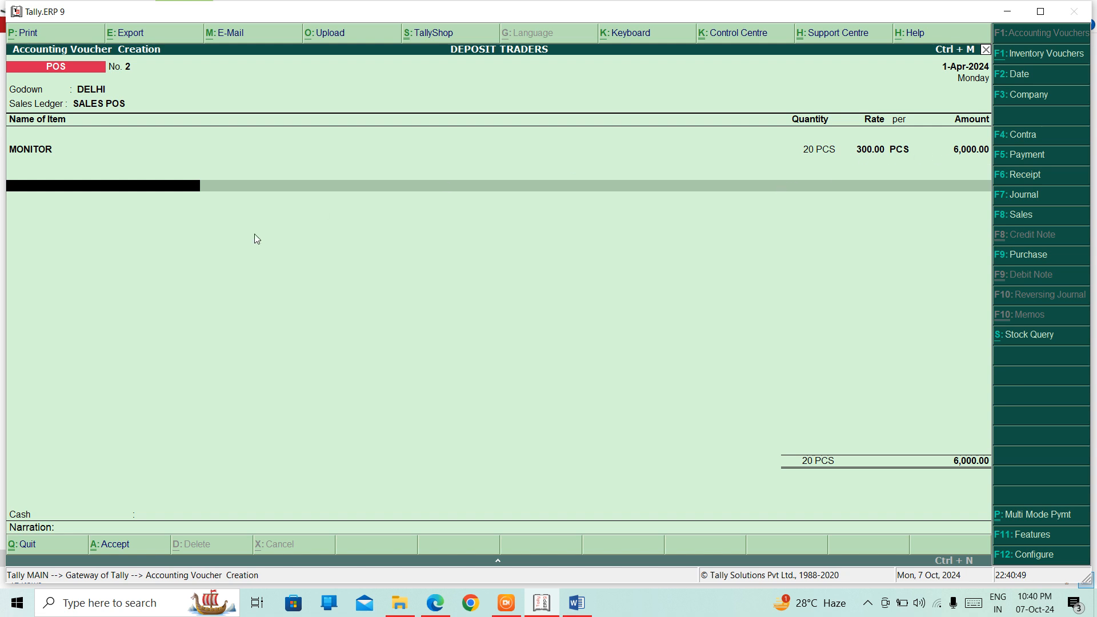
key("Return")
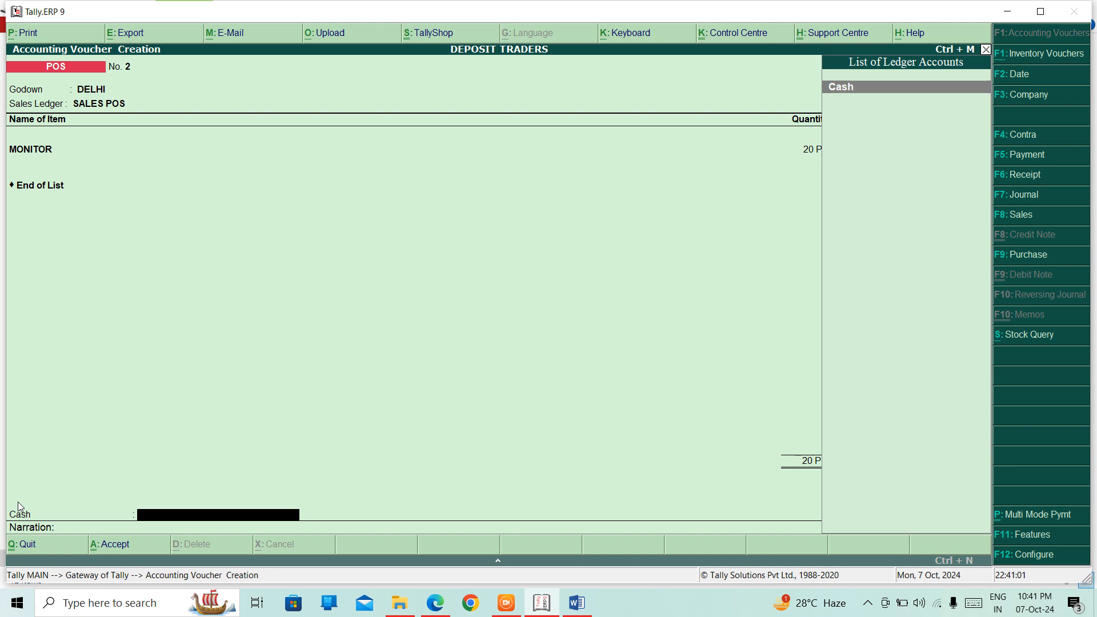
key("F8")
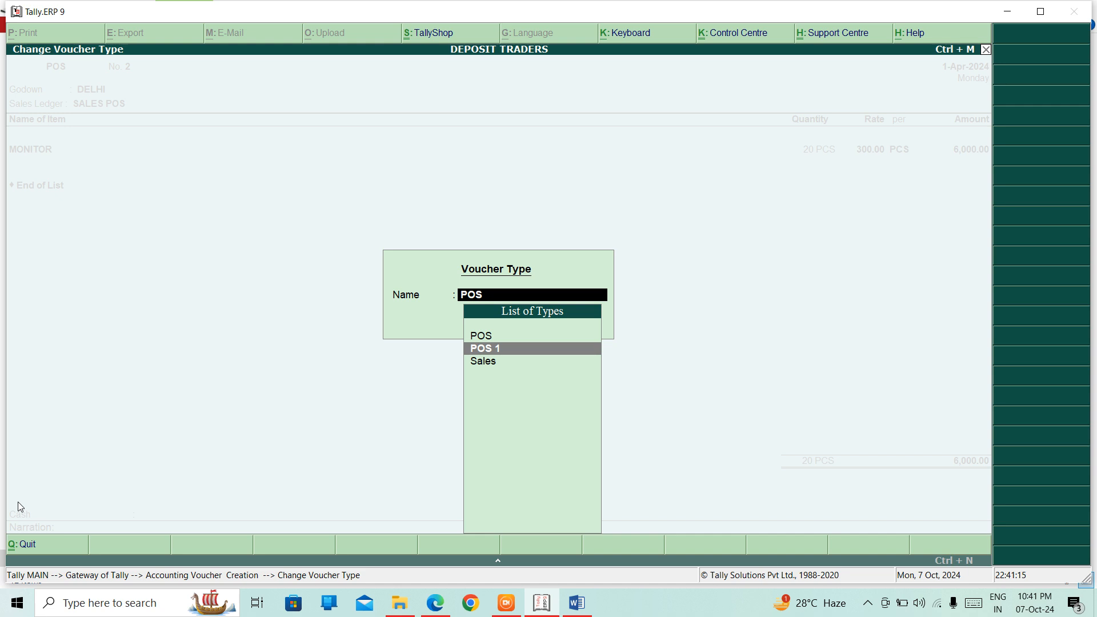
Step: Switch the voucher to type POS 1 with voucher class POS CLASS
key("Return")
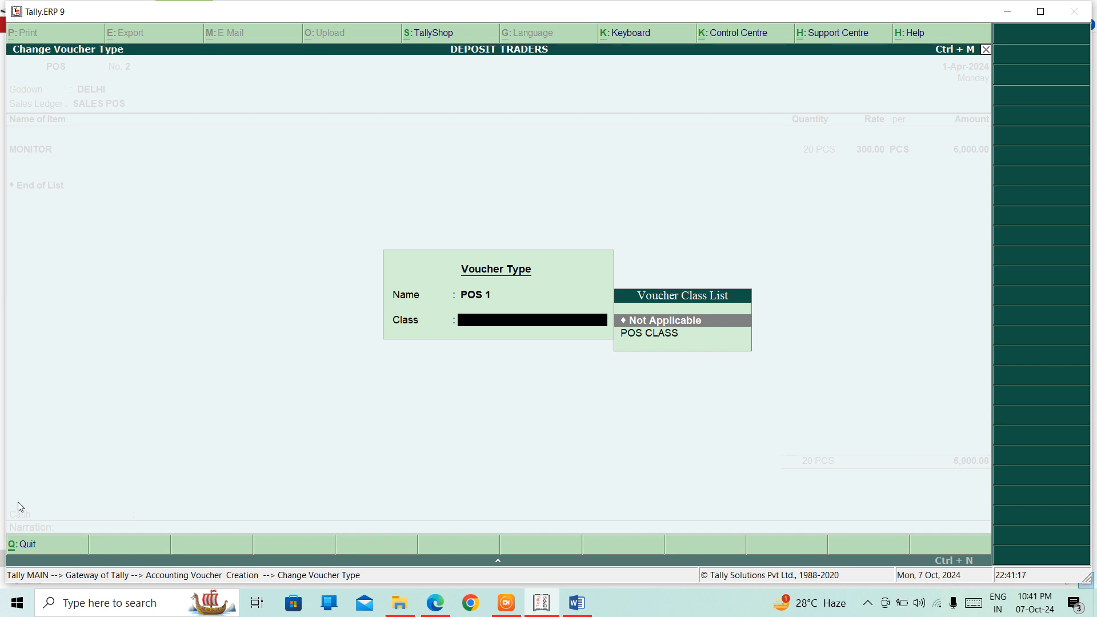
key("Down")
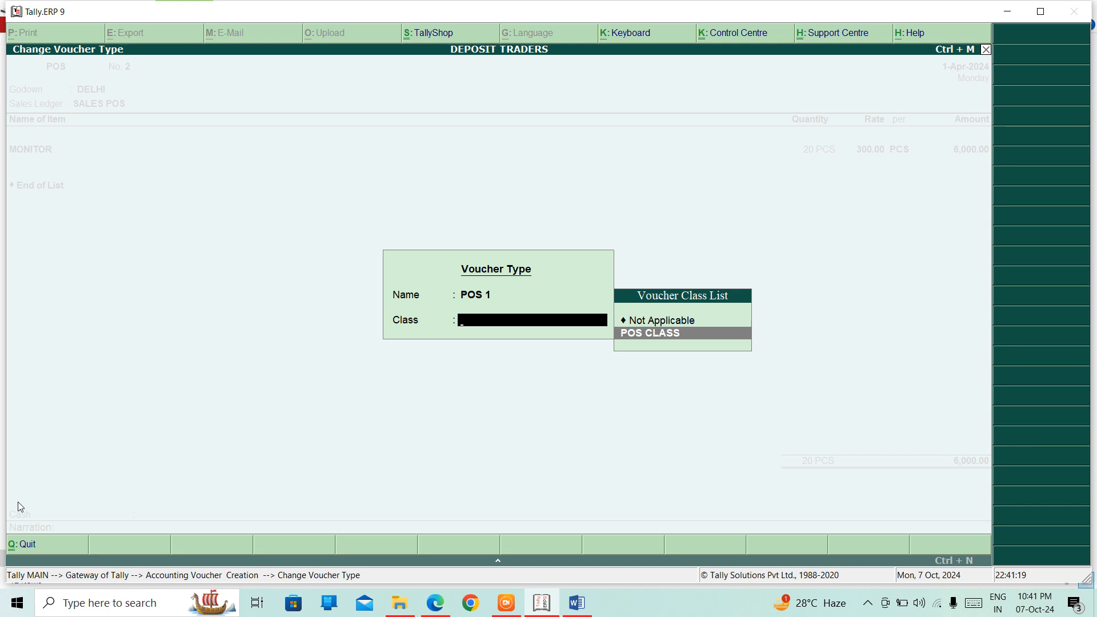
key("Return")
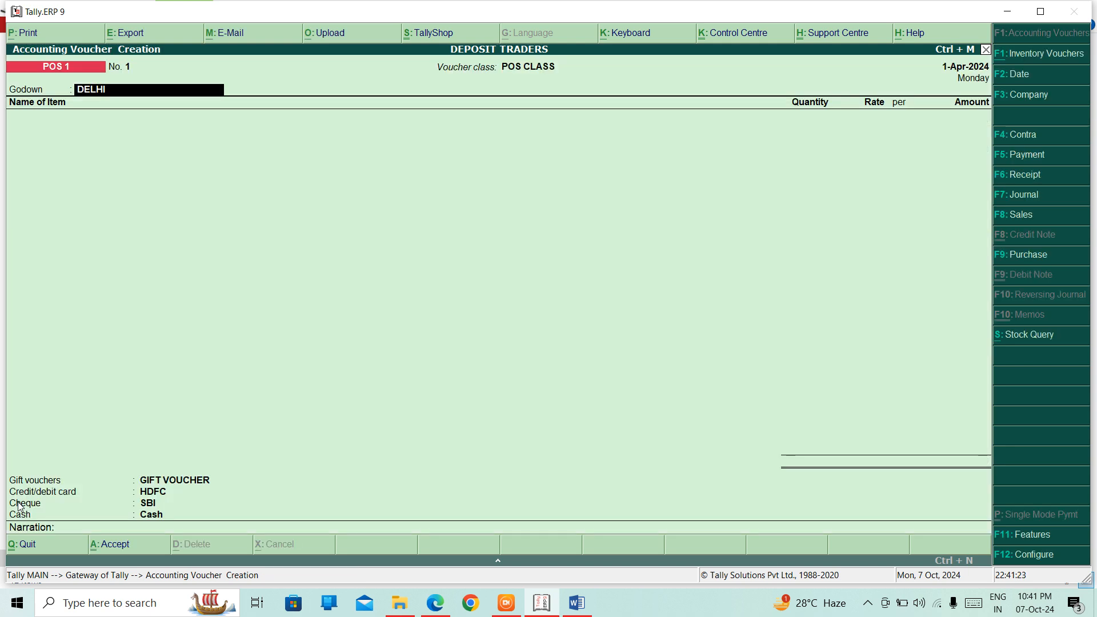
Step: Quit the unsaved voucher and go to Accounts Info > Voucher Types
key("Escape")
key("Return")
key("Escape")
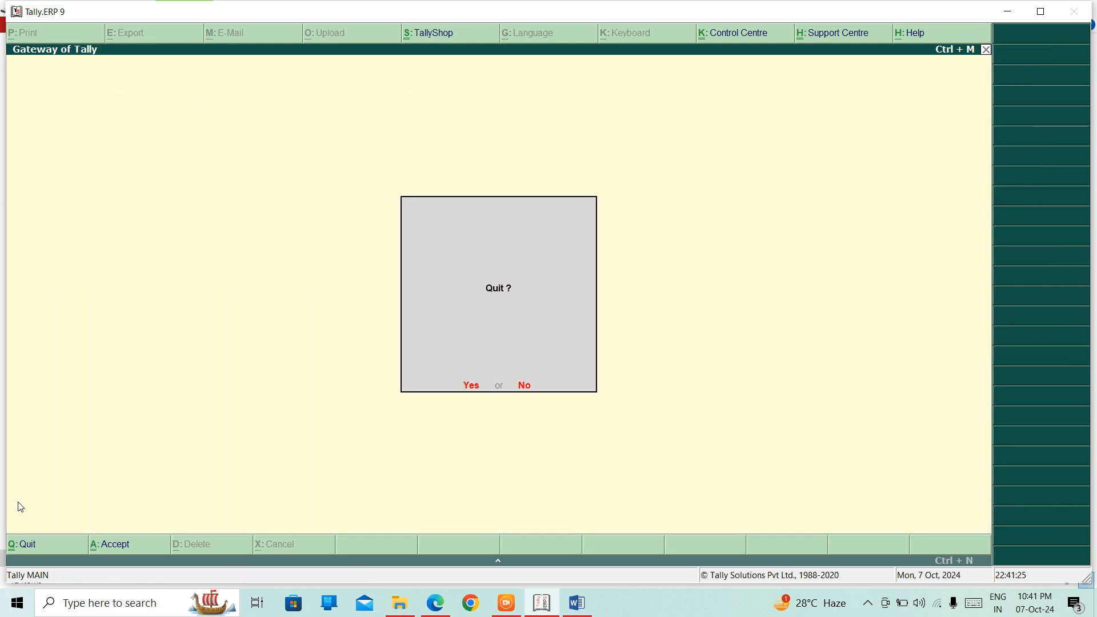
key("Escape")
key("a")
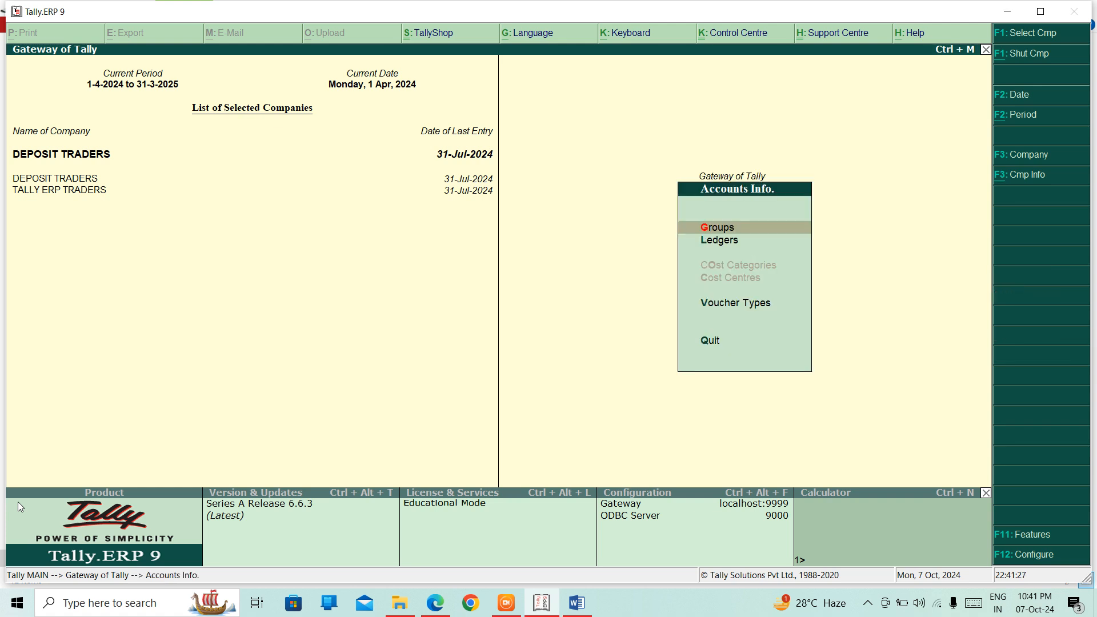
key("Down")
key("Down")
key("Down")
key("Up")
Step: Open POS 1 for alteration and enter its POS CLASS voucher class settings
key("Return")
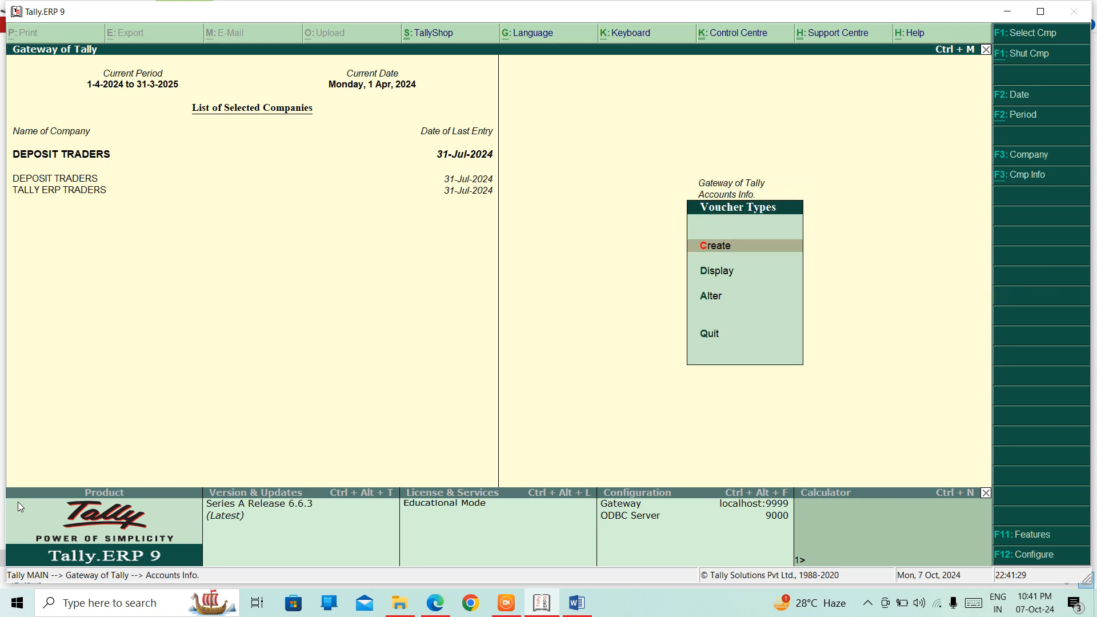
key("Down")
key("Down")
key("Return")
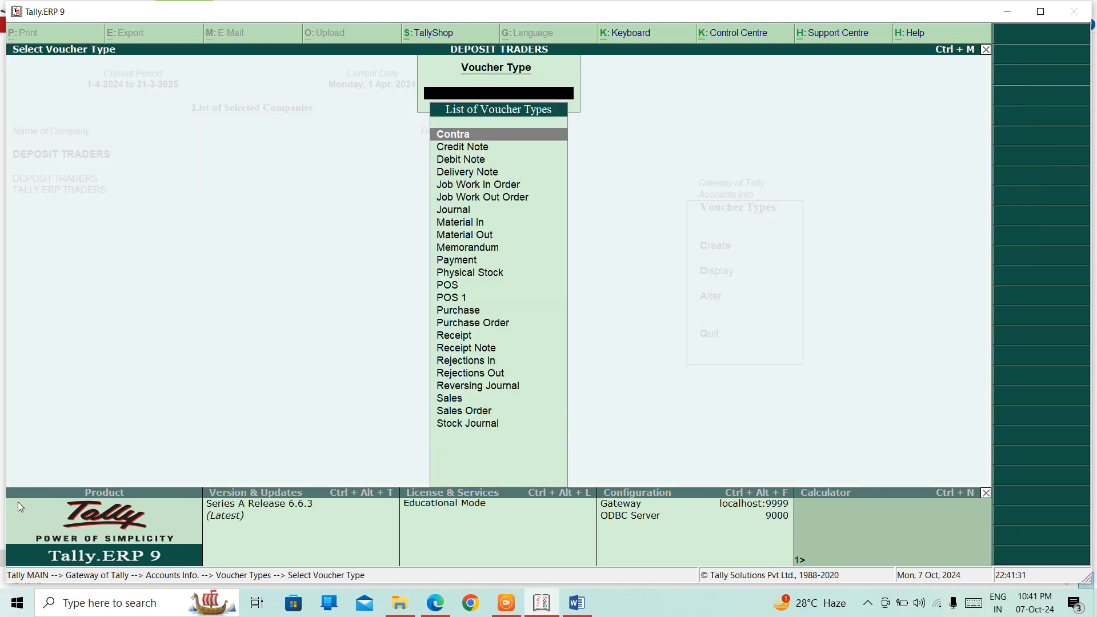
type("PO")
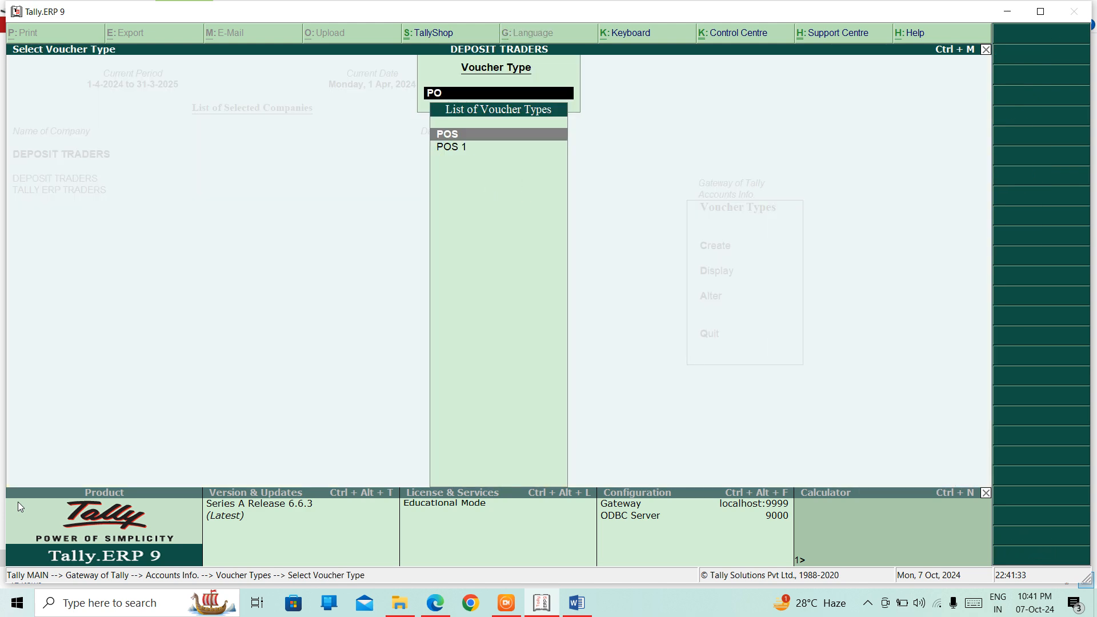
key("Return")
key("Return")
key("Return")
key("Return")
key("Return")
key("Return")
key("Return")
key("Return")
key("Return")
key("Return")
key("Return")
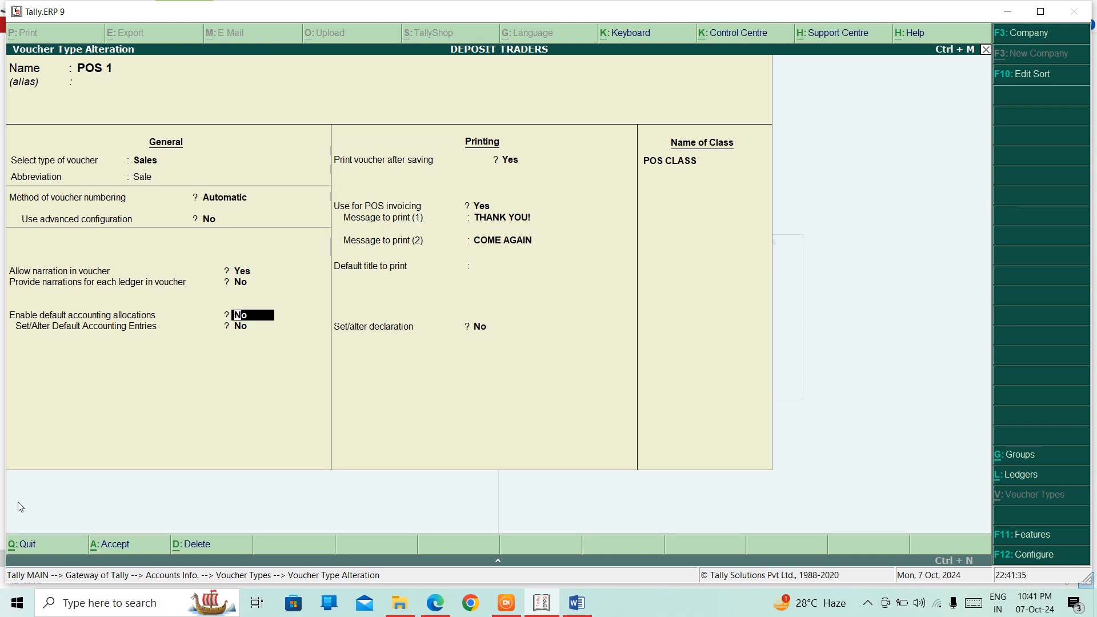
key("Return")
key("Return")
key("Return")
key("Return")
key("Return")
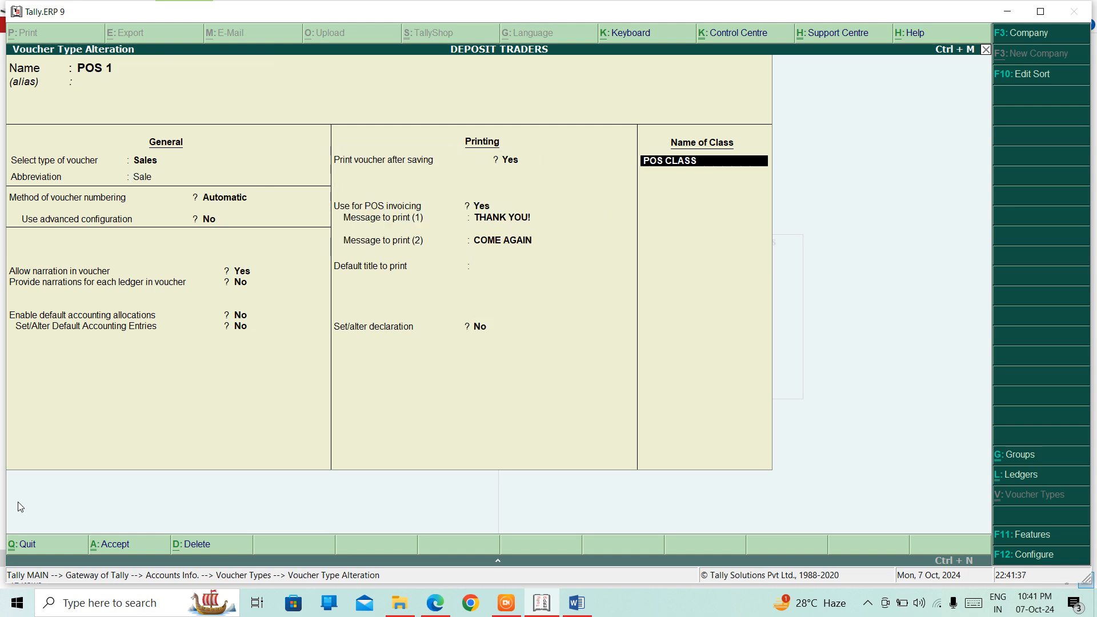
key("Return")
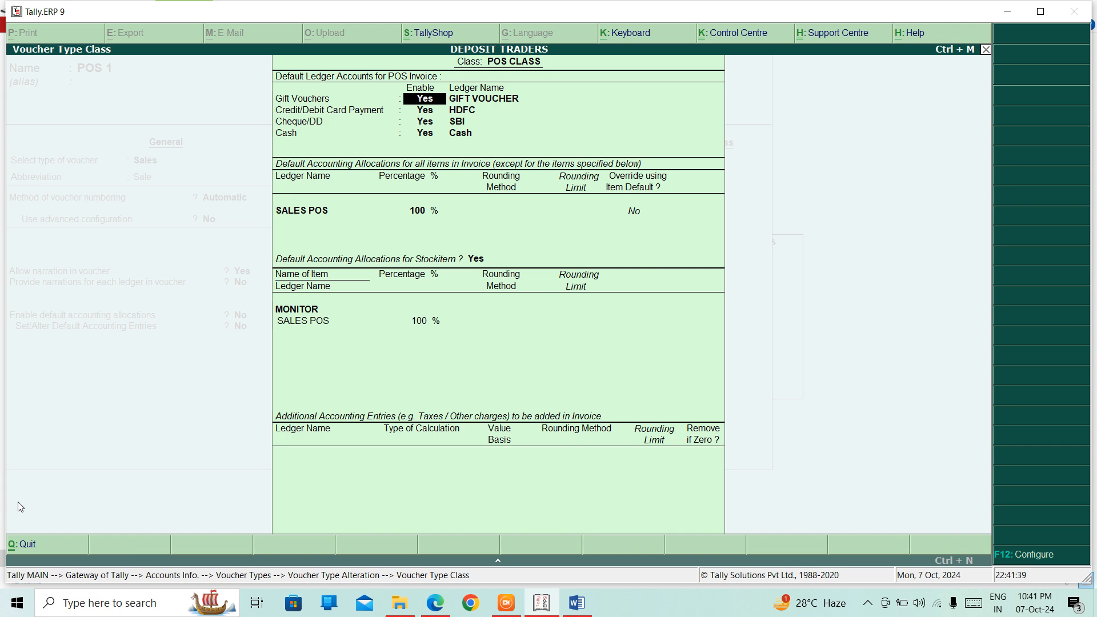
Step: Keep GIFT VOUCHER, HDFC, SBI and Cash ledgers, with SALES POS at 100% for all items and MONITOR
key("Return")
key("Return")
key("Return")
key("Return")
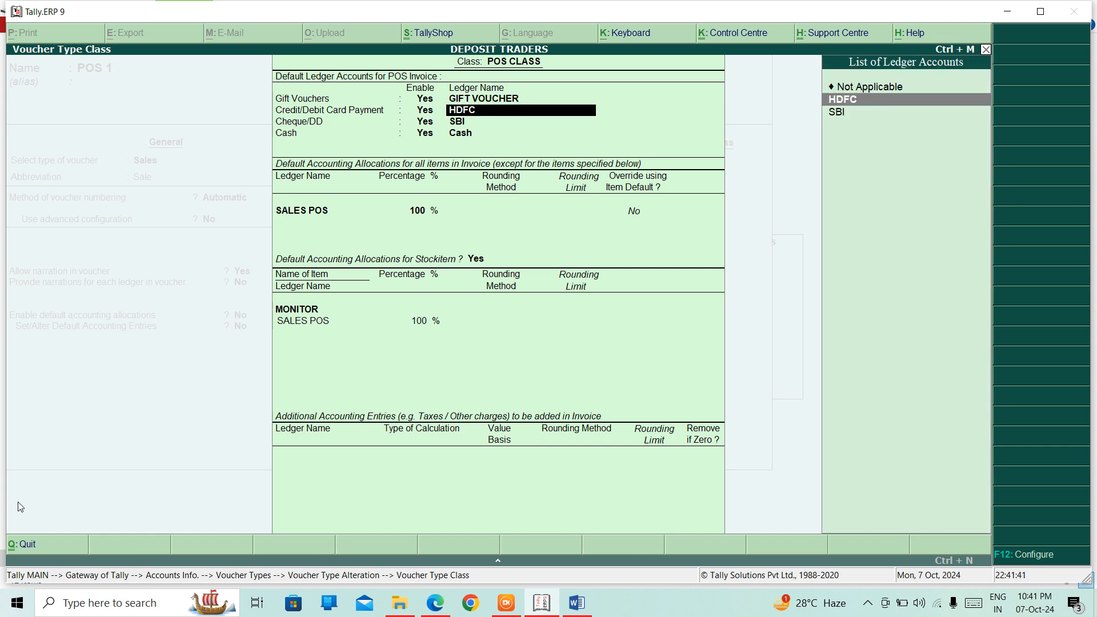
key("Return")
key("Return")
key("Return")
key("Return")
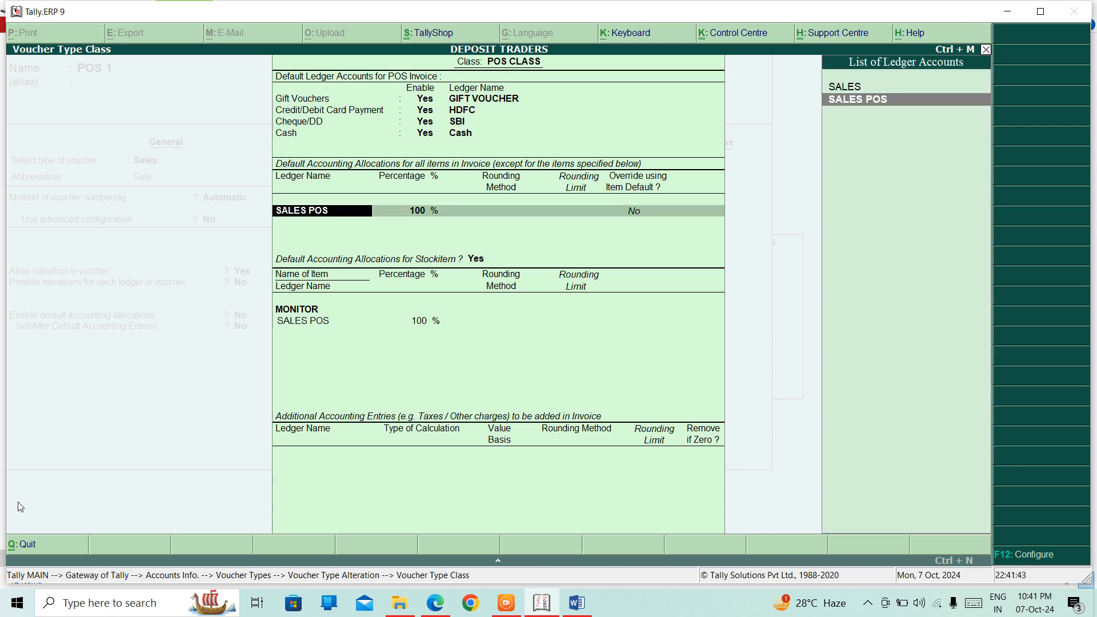
key("Return")
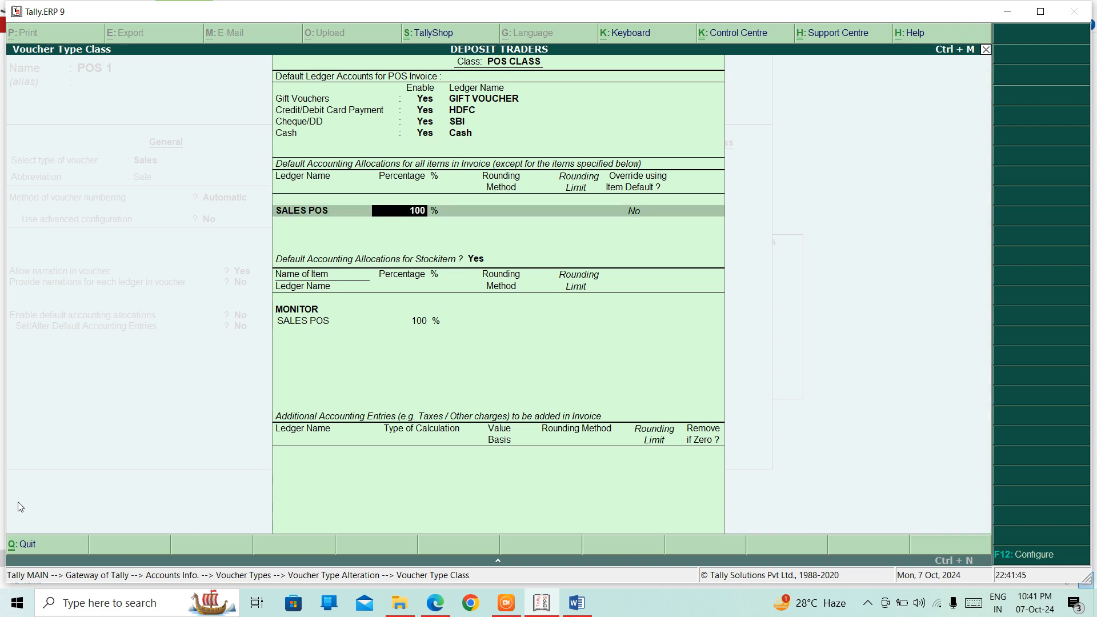
key("Return")
key("Return")
key("Return")
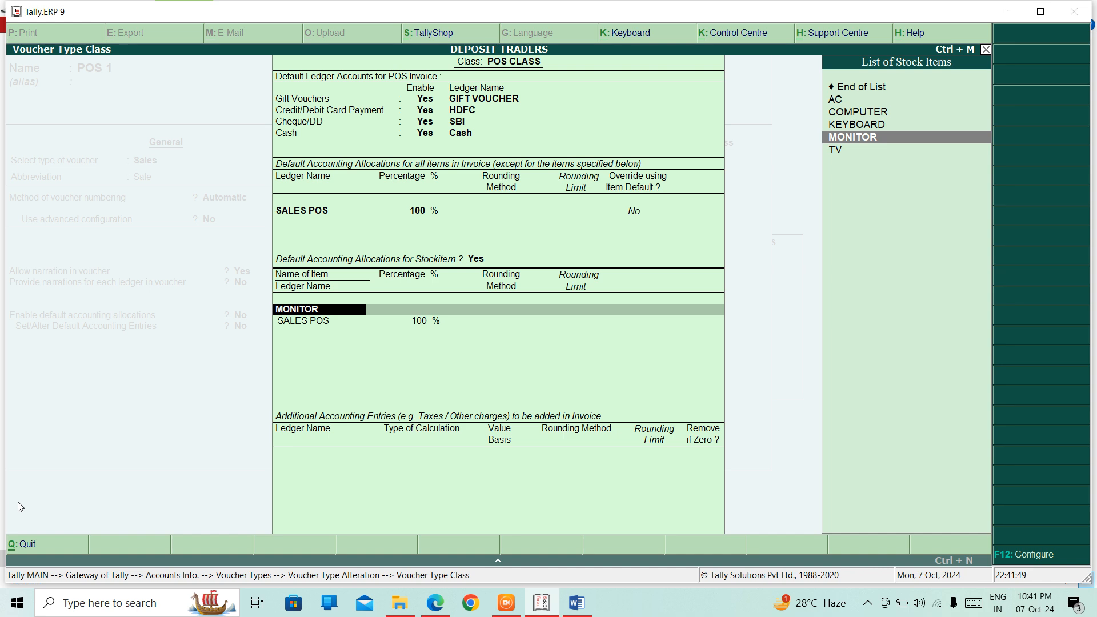
key("F12")
key("Return")
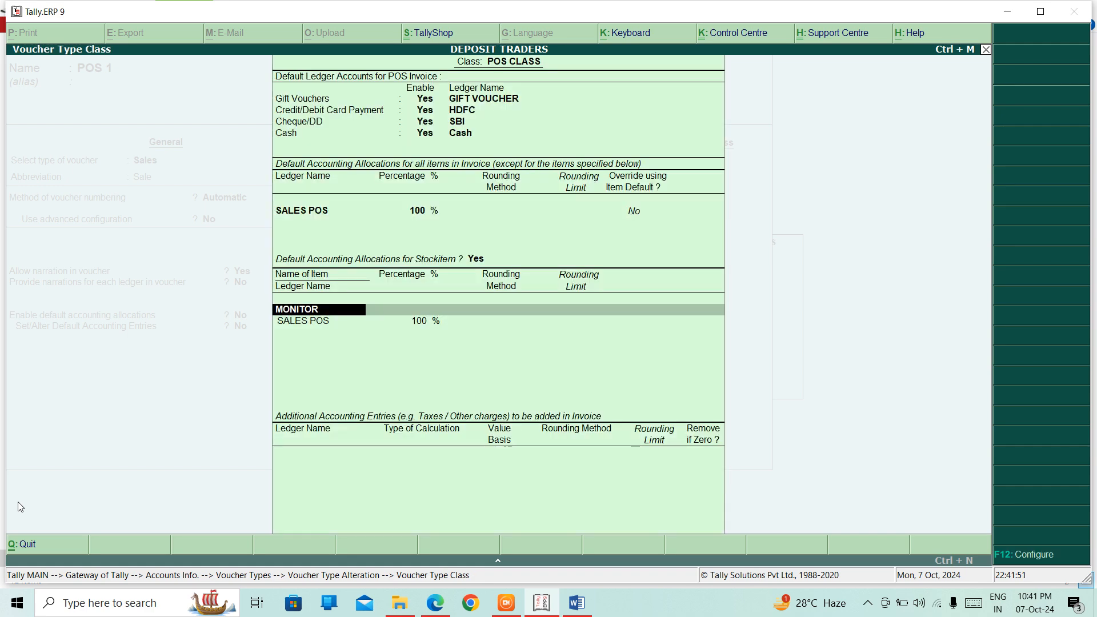
key("Return")
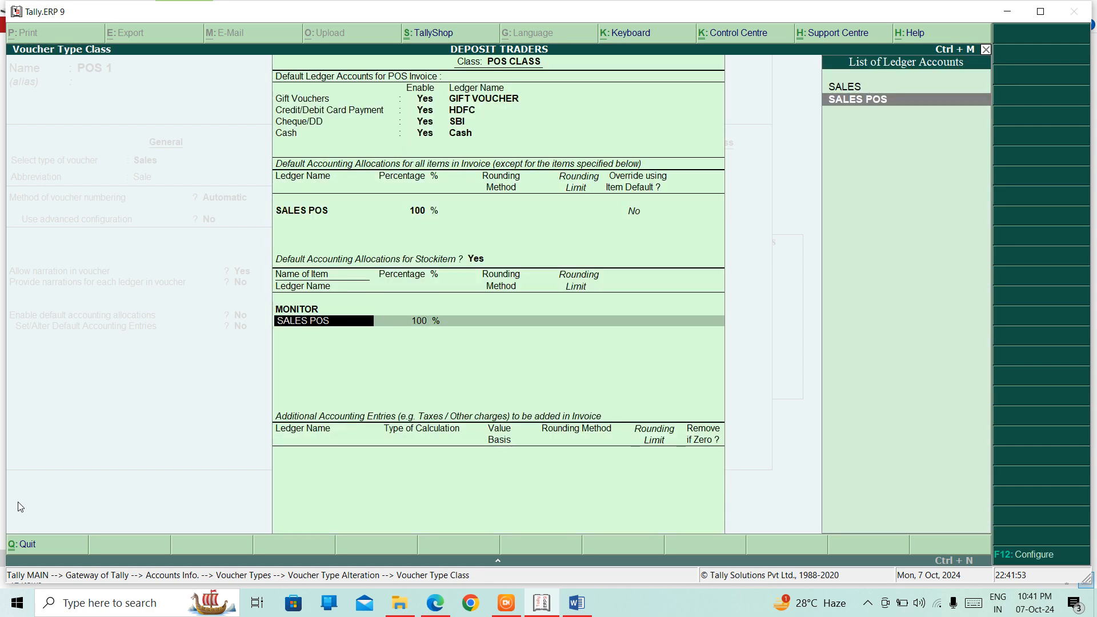
key("Return")
key("Return")
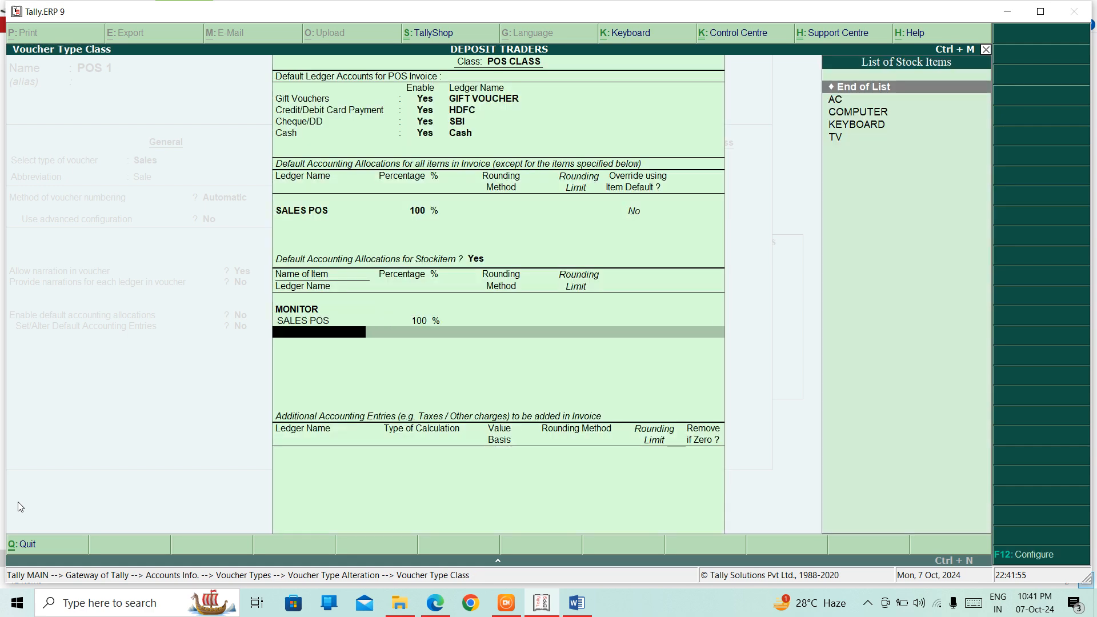
key("Return")
key("Return")
key("Return")
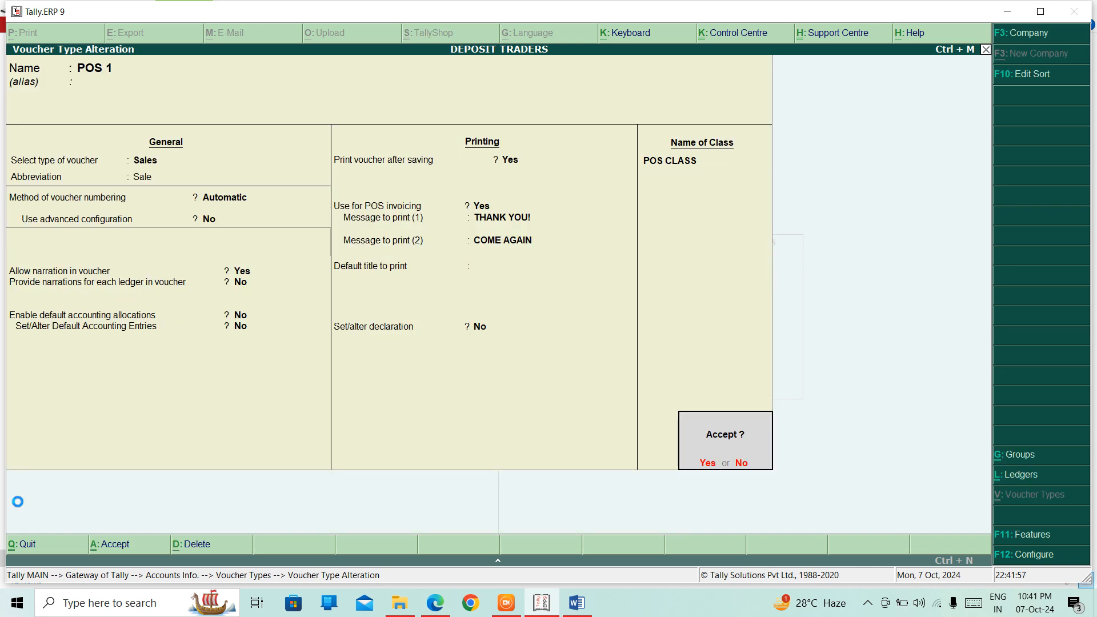
key("Return")
Step: Save the POS 1 changes and open Accounting Vouchers for DEPOSIT TRADERS
key("Escape")
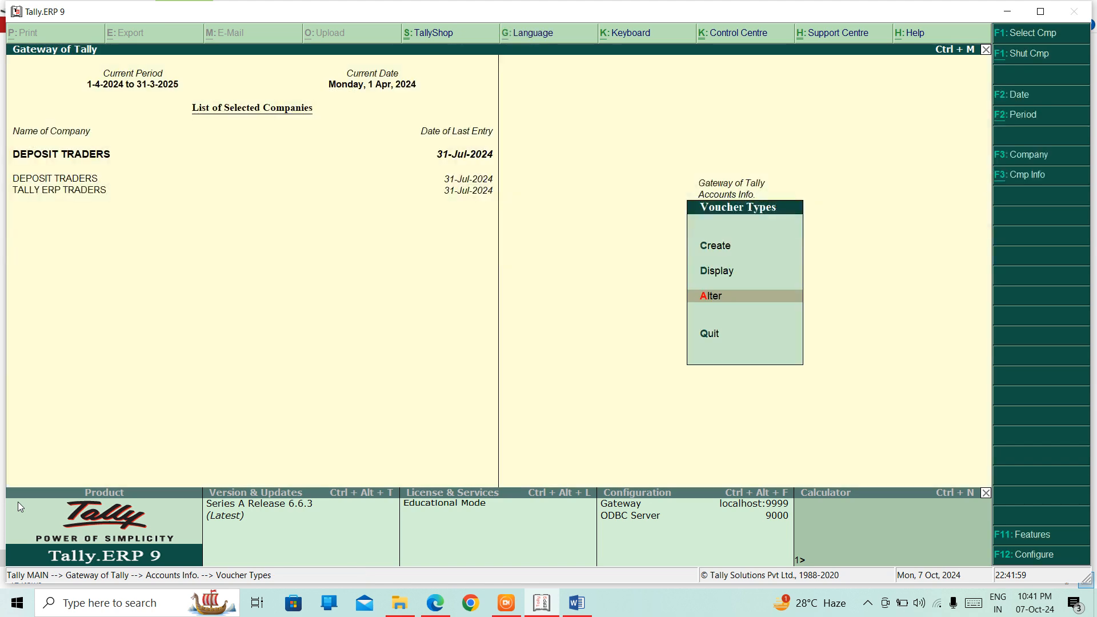
key("Escape")
key("Escape")
key("Down")
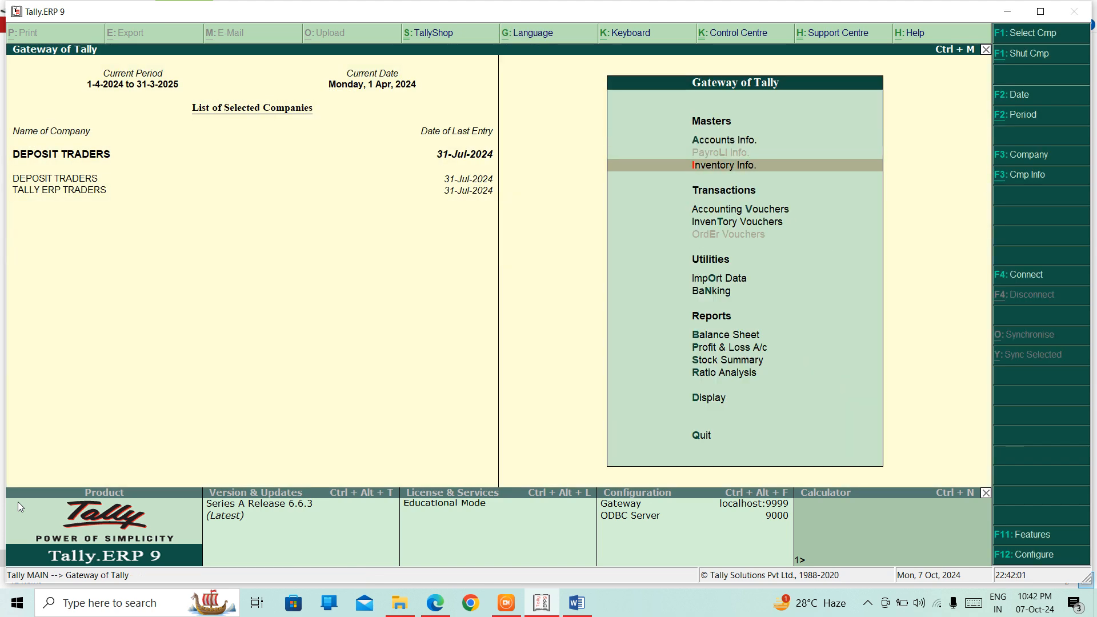
key("Down")
key("Return")
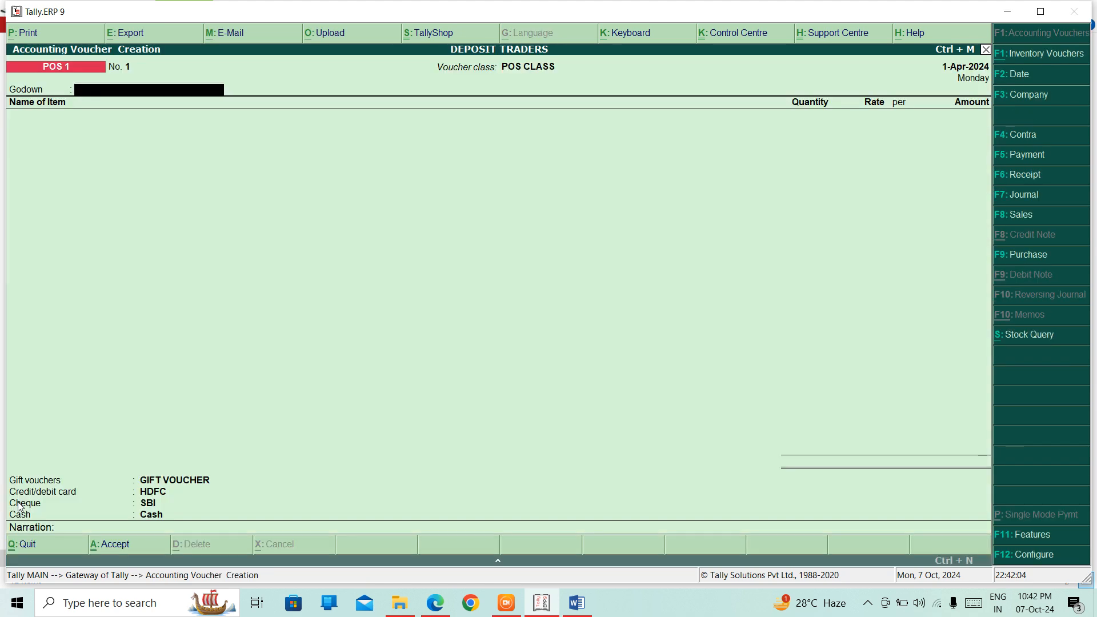
key("F3")
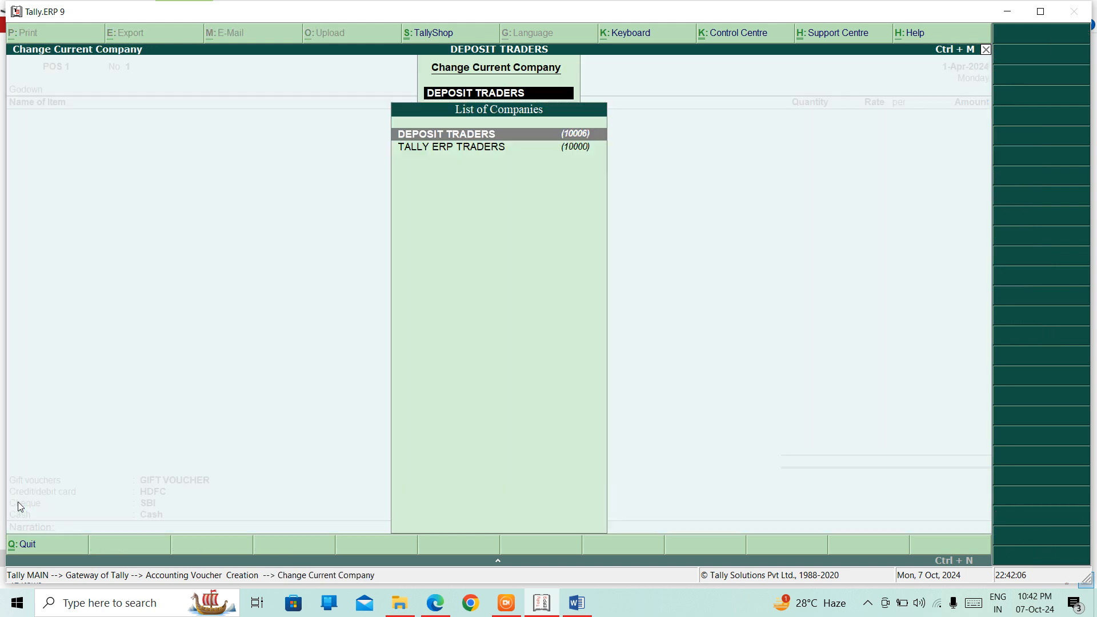
key("Return")
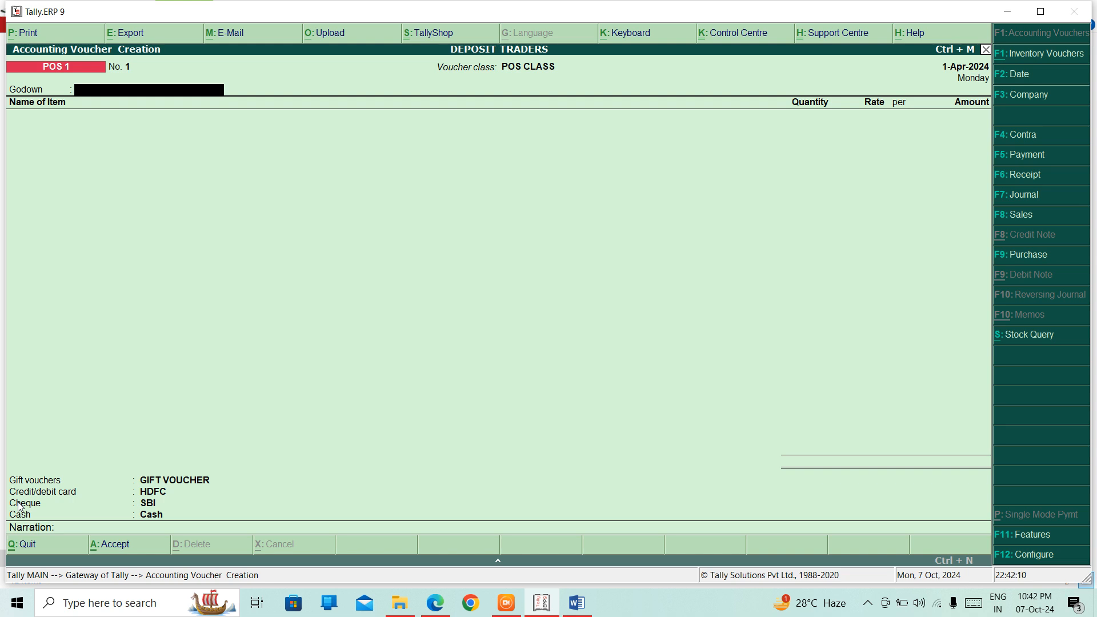
Step: Change the voucher type to POS 1 with voucher class POS CLASS
key("F9")
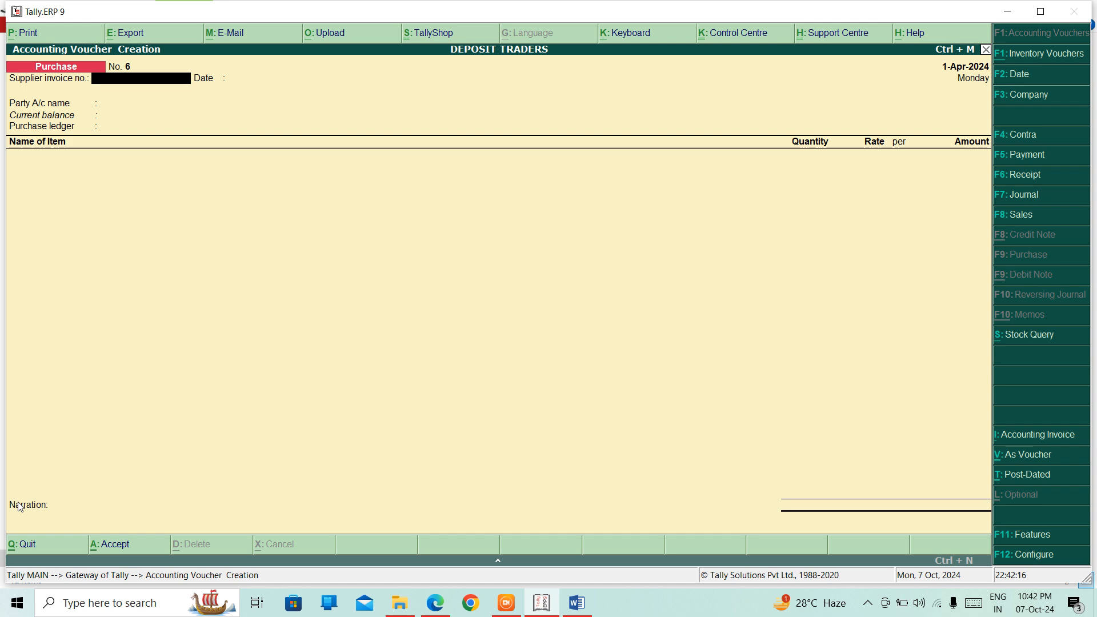
key("F8")
key("Up")
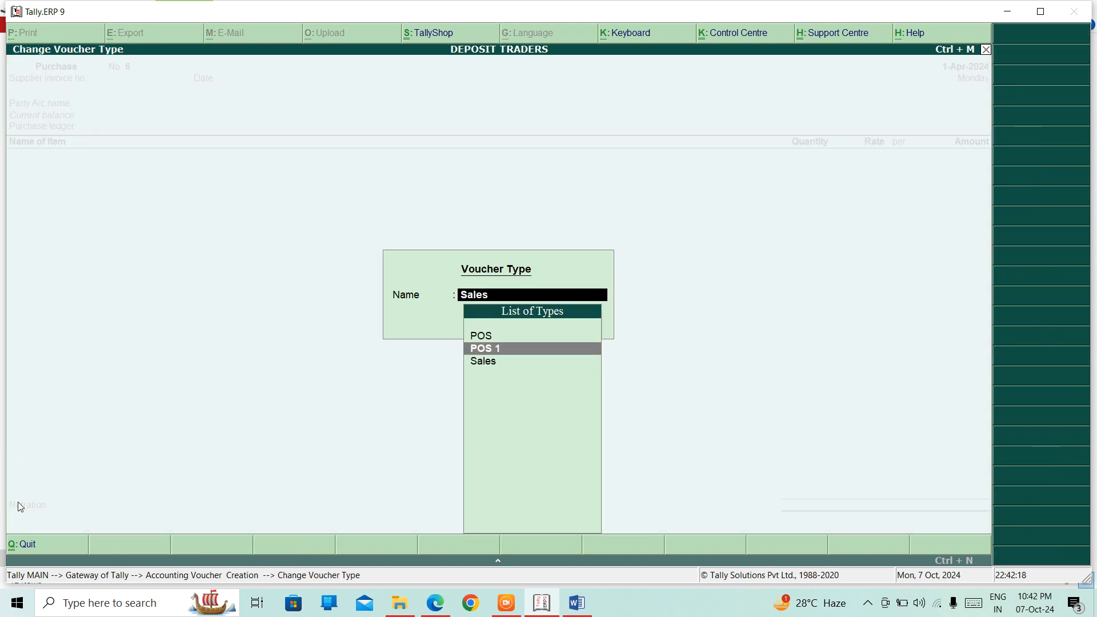
key("Return")
key("Down")
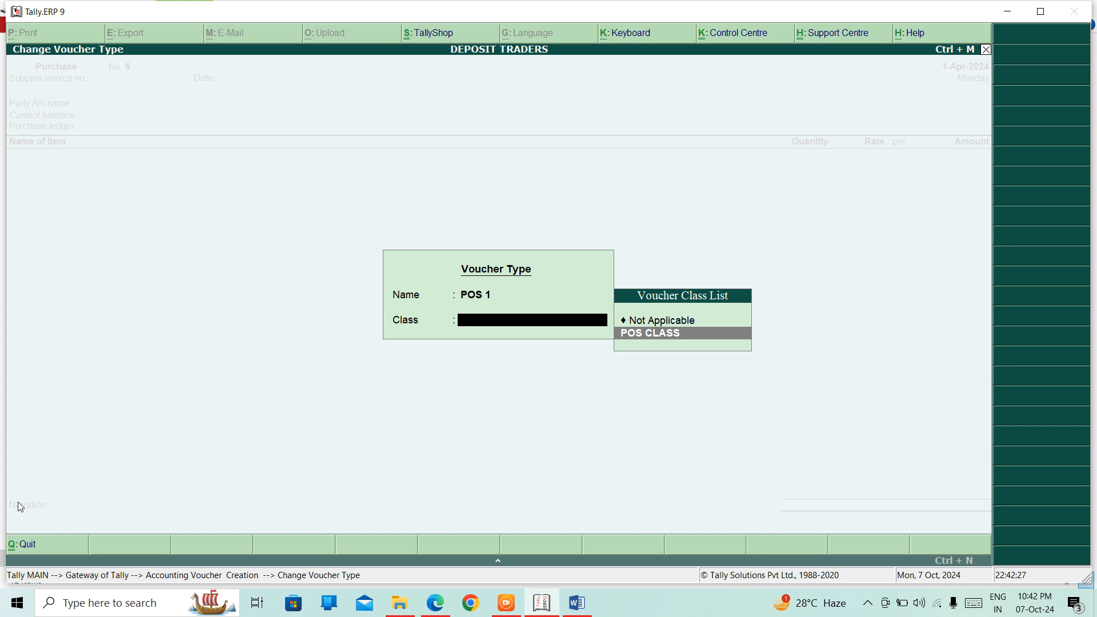
key("Return")
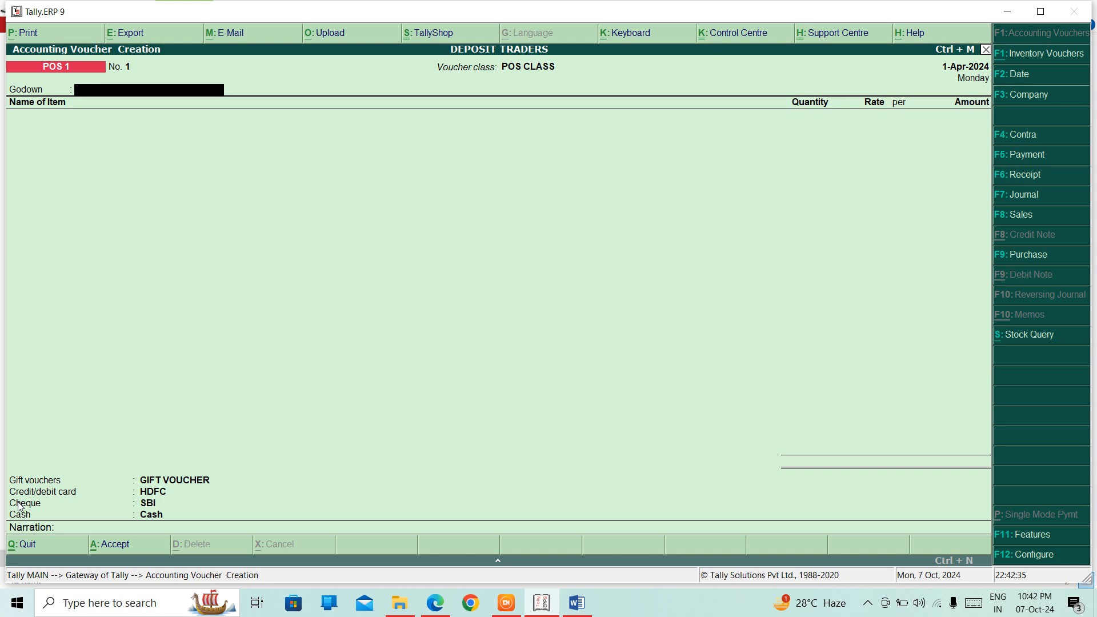
Step: Set the godown to DELHI and add MONITOR as the sale item
type("D")
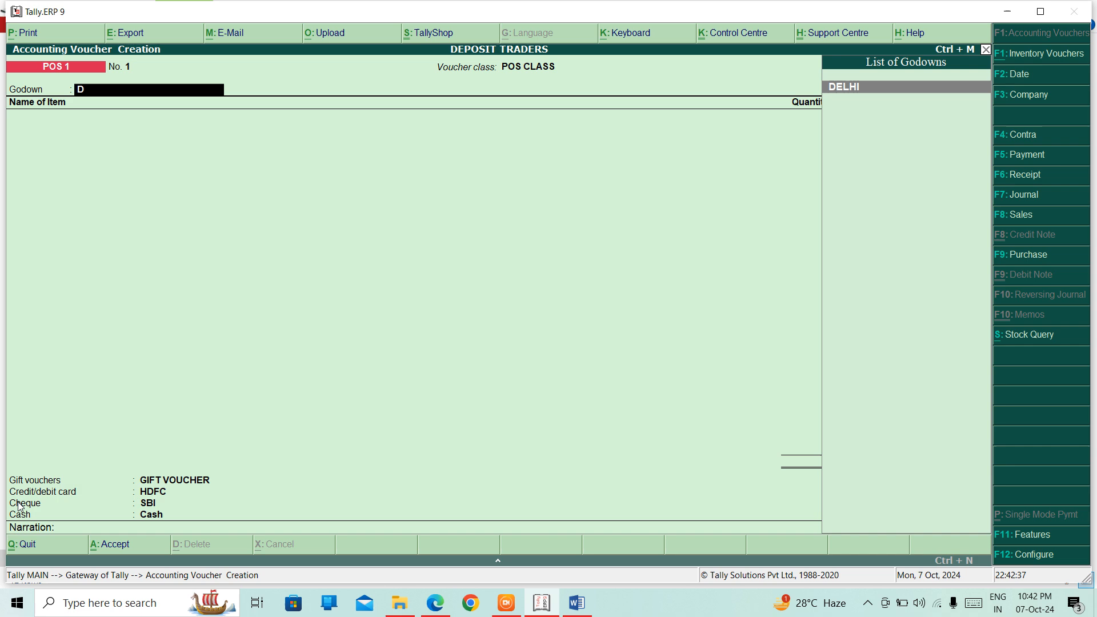
key("Return")
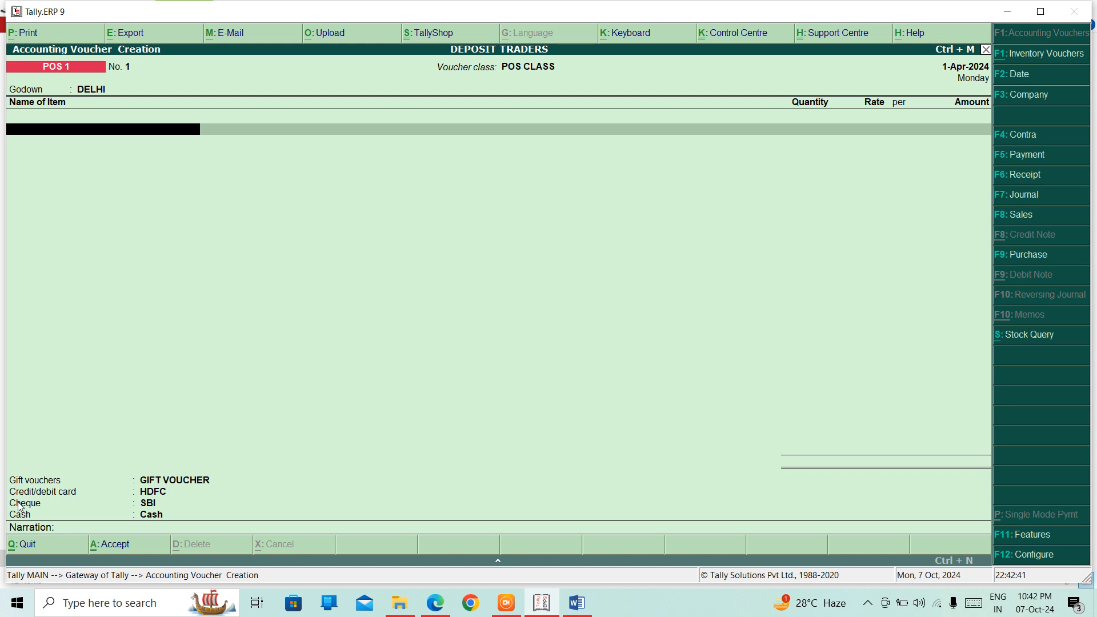
type("M")
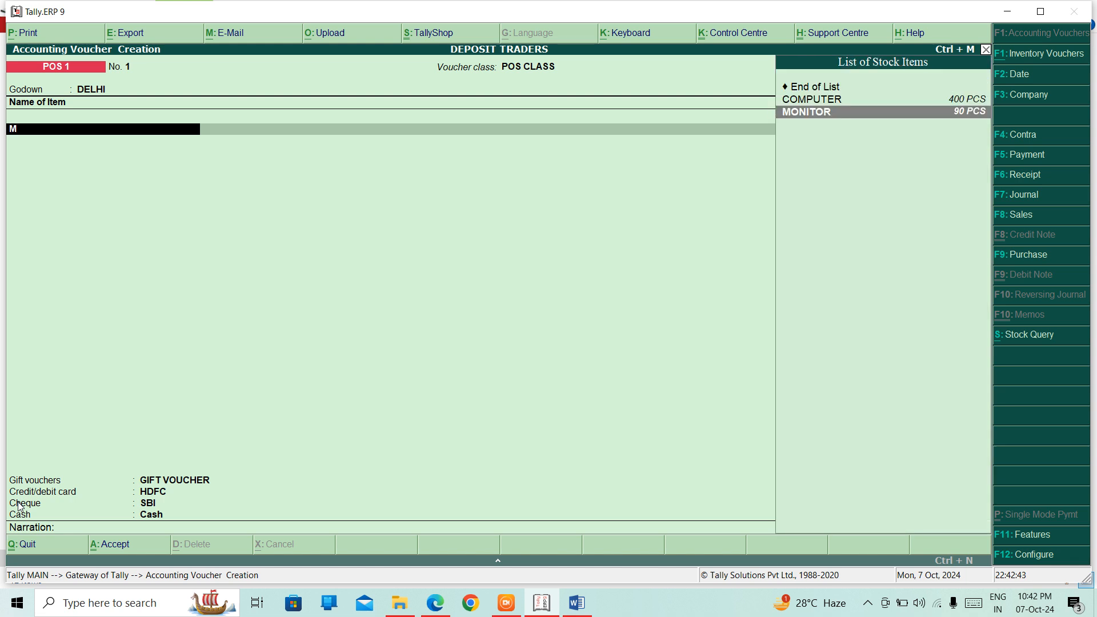
key("Return")
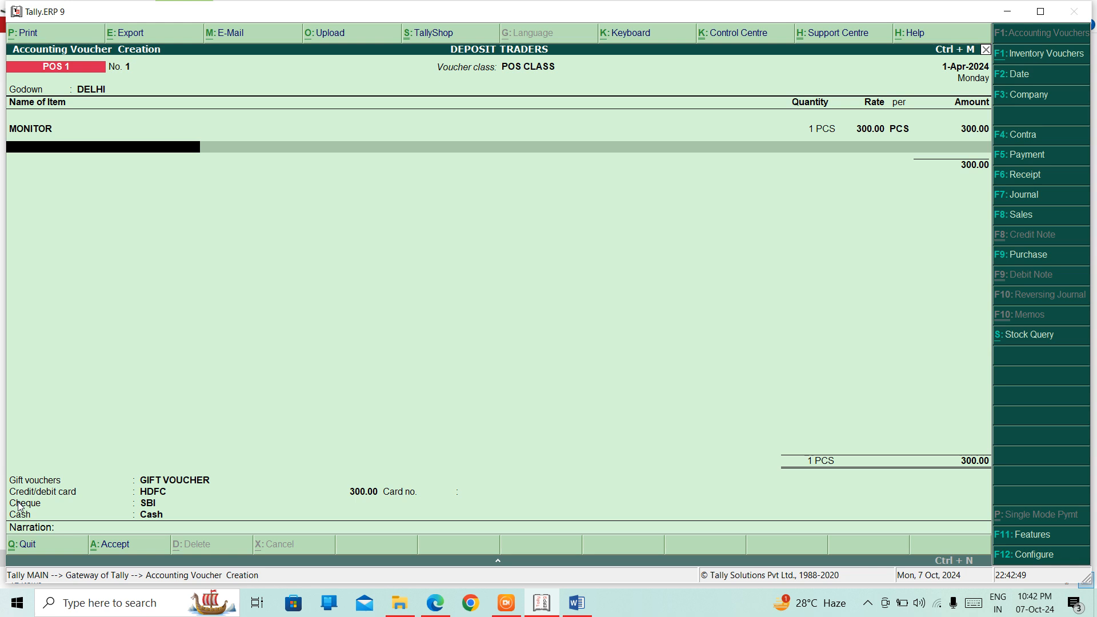
key("BackSpace")
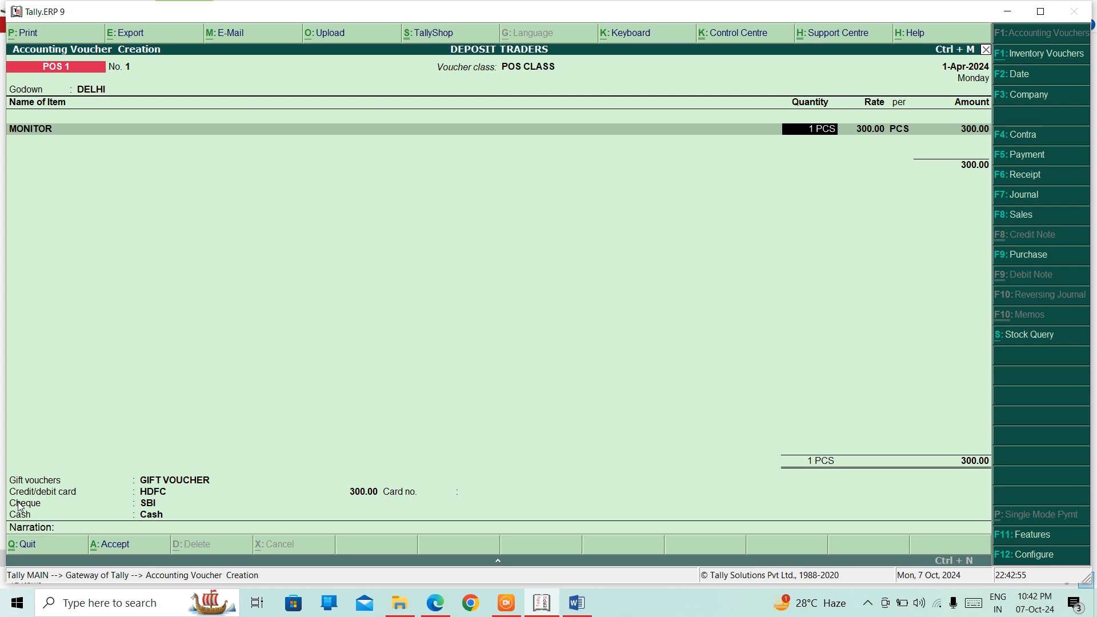
key("Return")
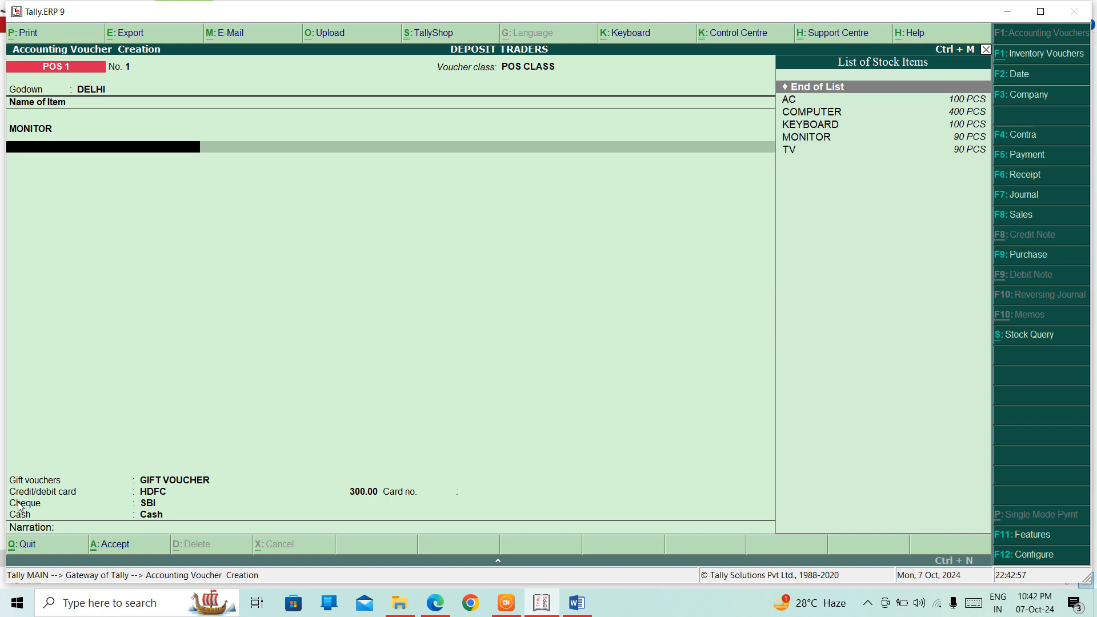
key("Return")
Step: Set the MONITOR quantity to 10 PCS at 300.00, totalling 3,000.00
key("Up")
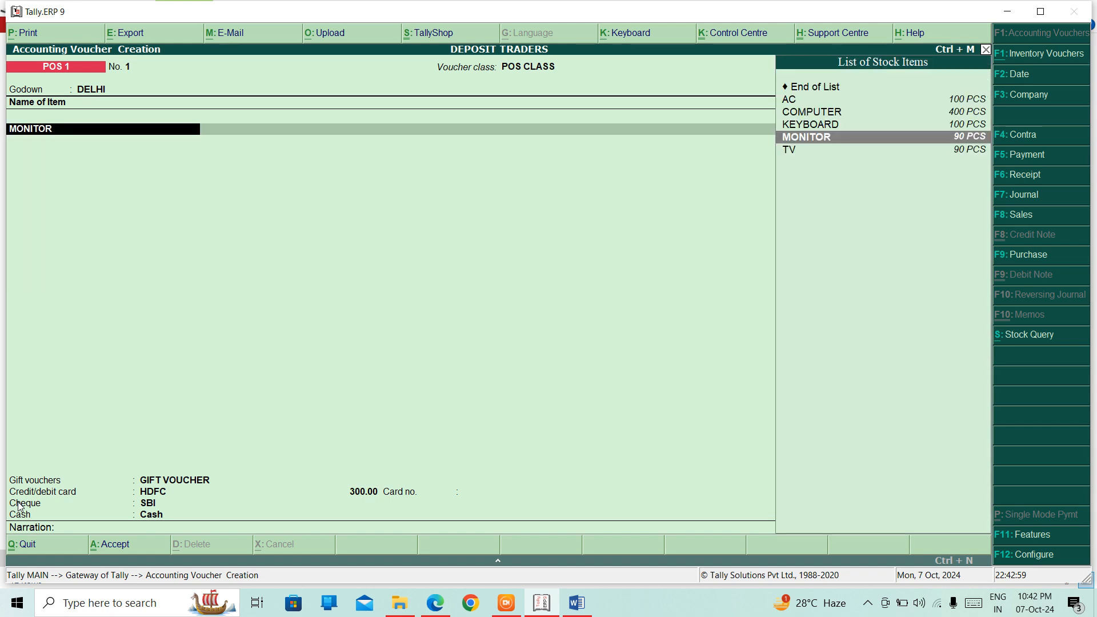
key("Return")
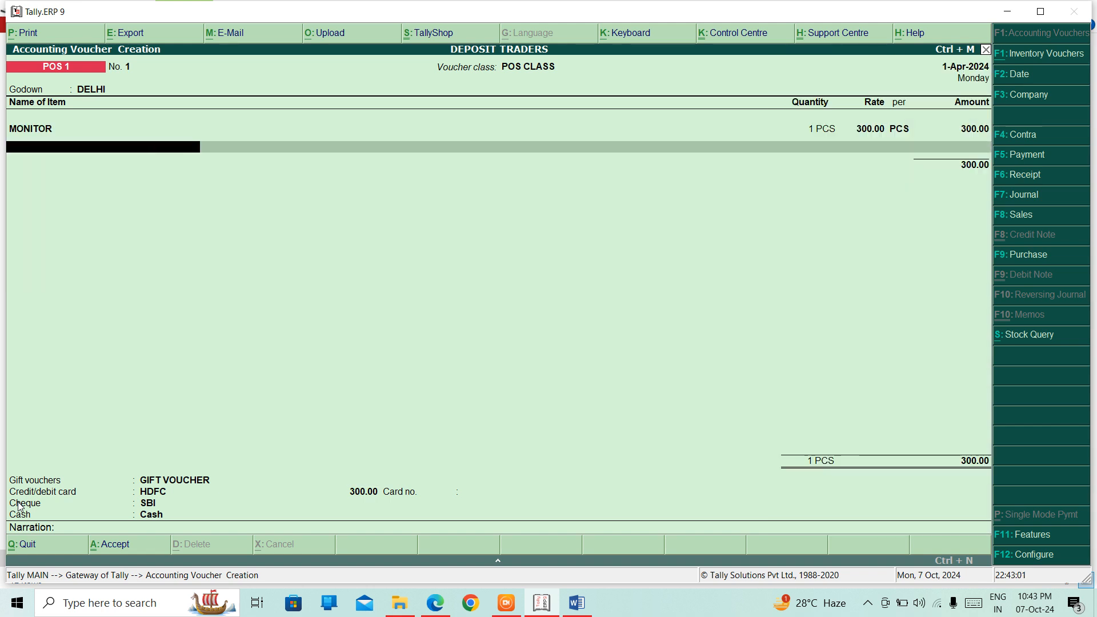
key("Up")
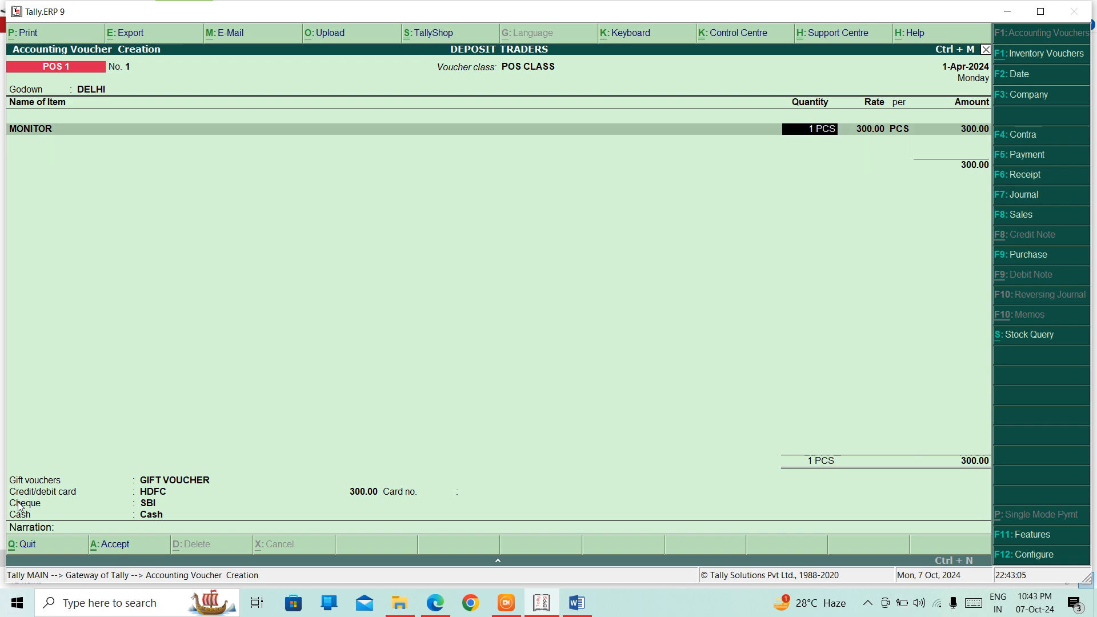
type("20")
key("Return")
key("Return")
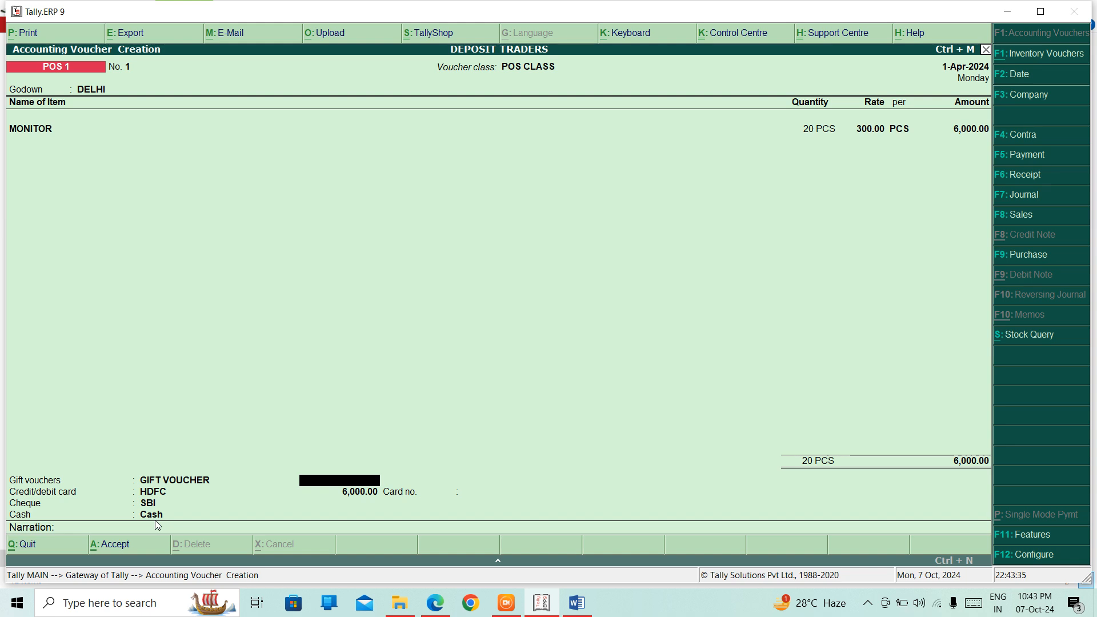
key("Up")
type("1")
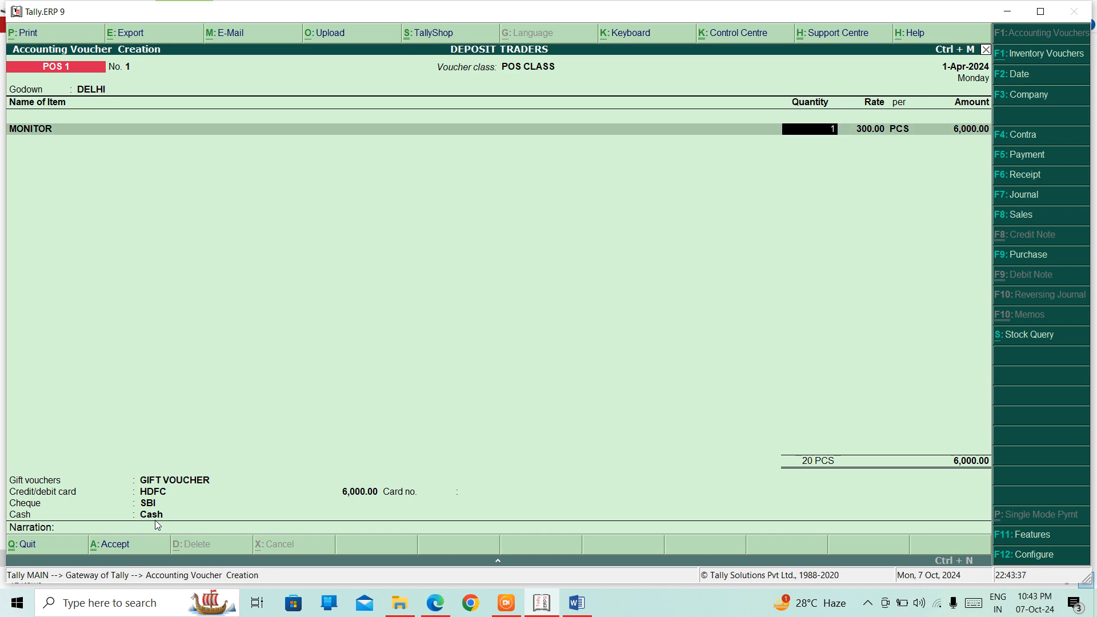
type("0")
key("Return")
key("Return")
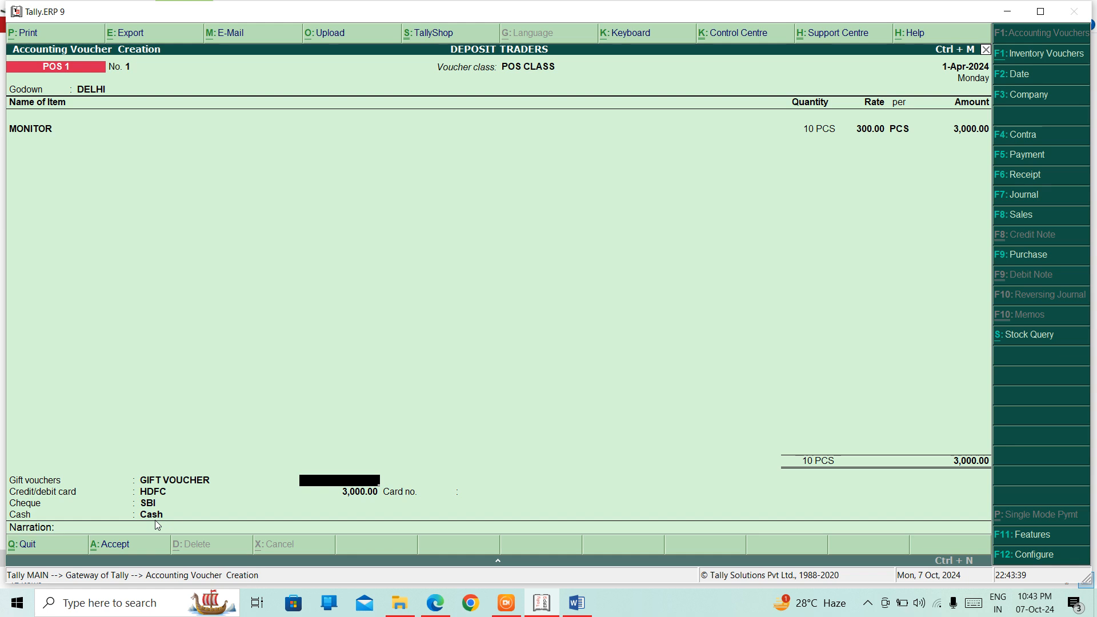
Step: Enter 1,500.00 as gift voucher and 1,200.00 by HDFC card with the card number
key("Return")
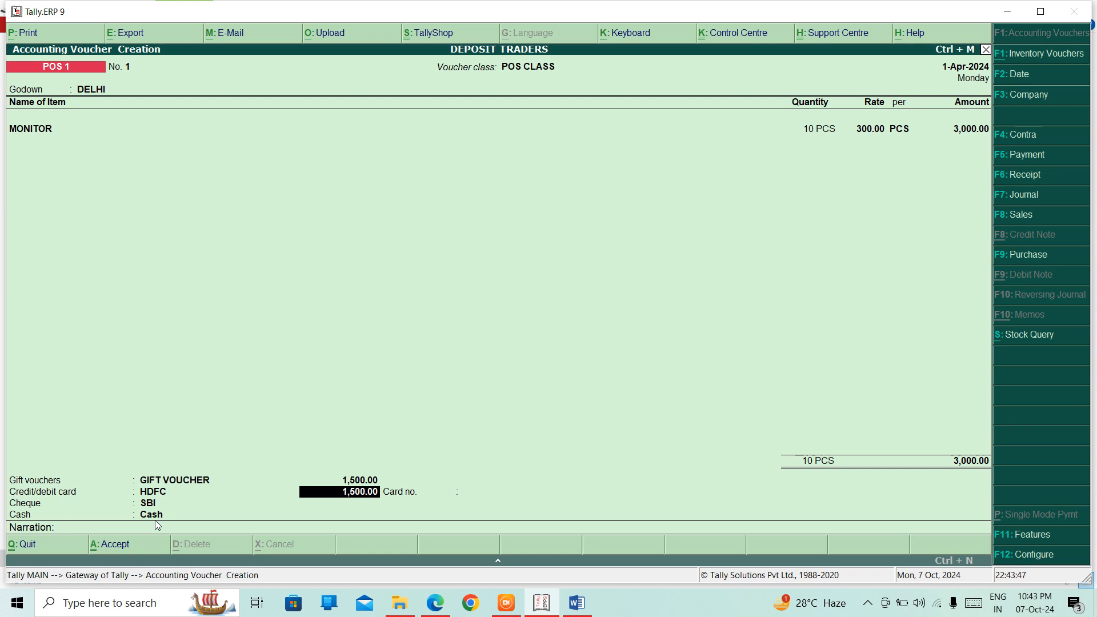
key("Return")
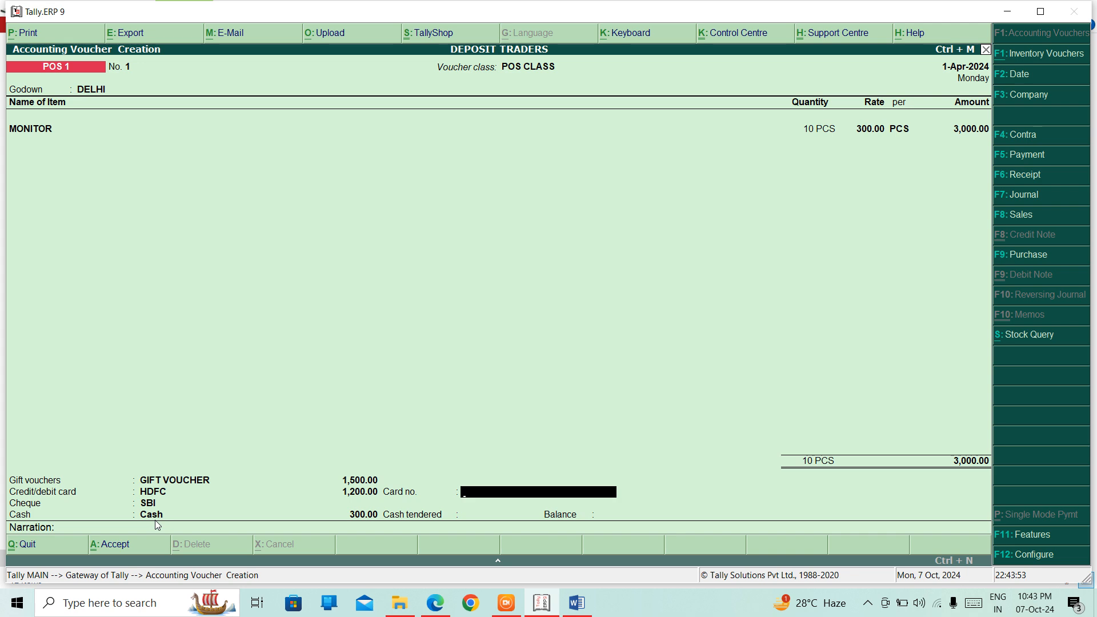
key("Return")
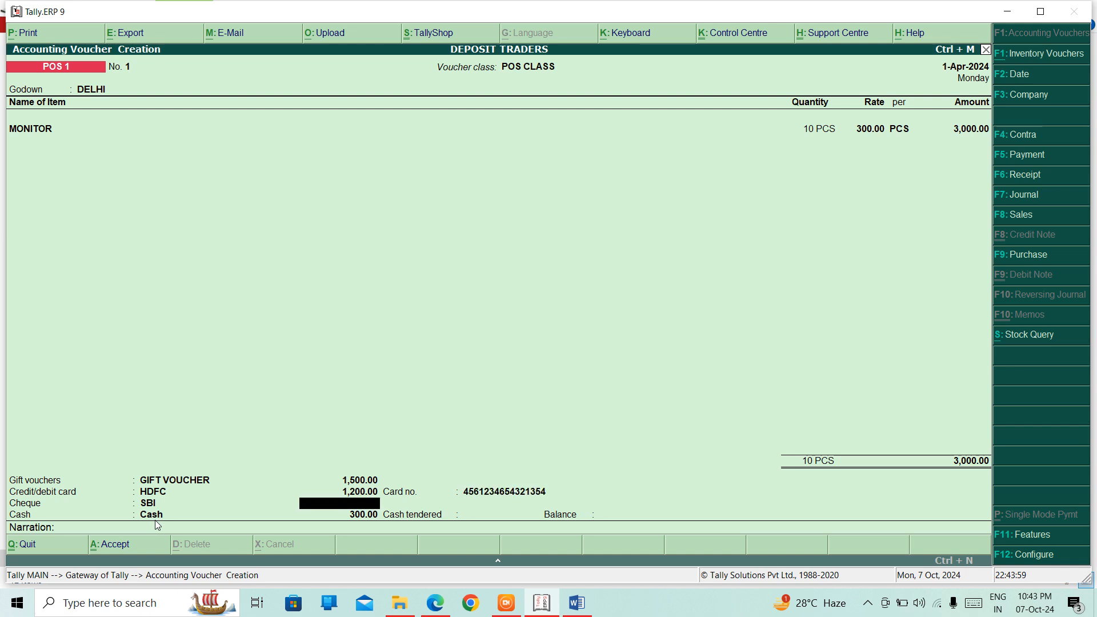
key("Return")
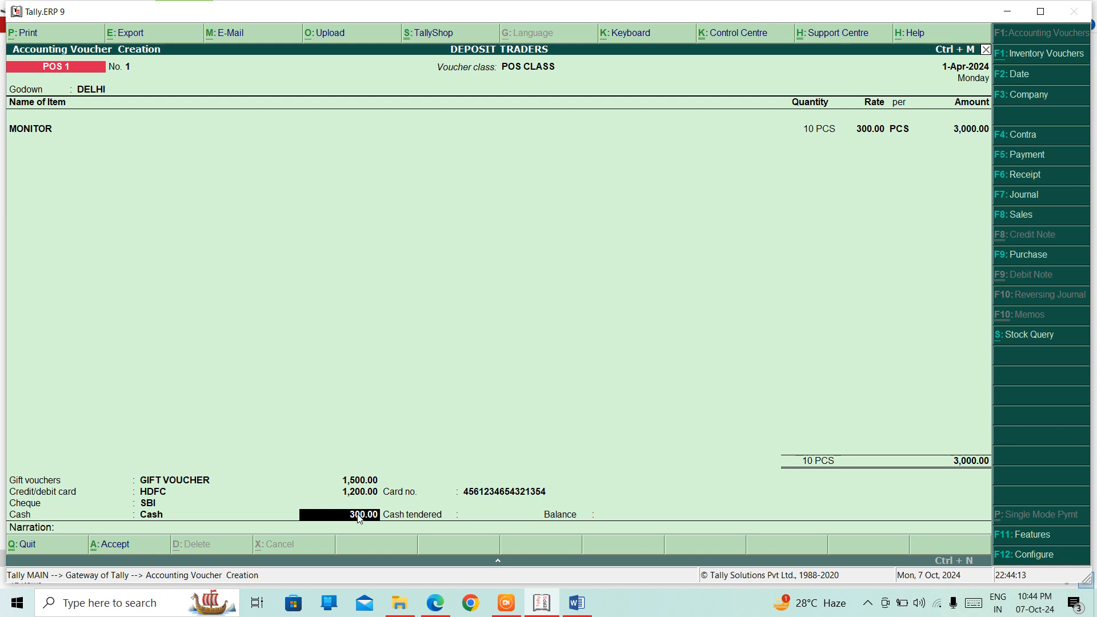
Step: Correct the card amount back to 1,200.00 and leave 300.00 for Cash
left_click(358, 496)
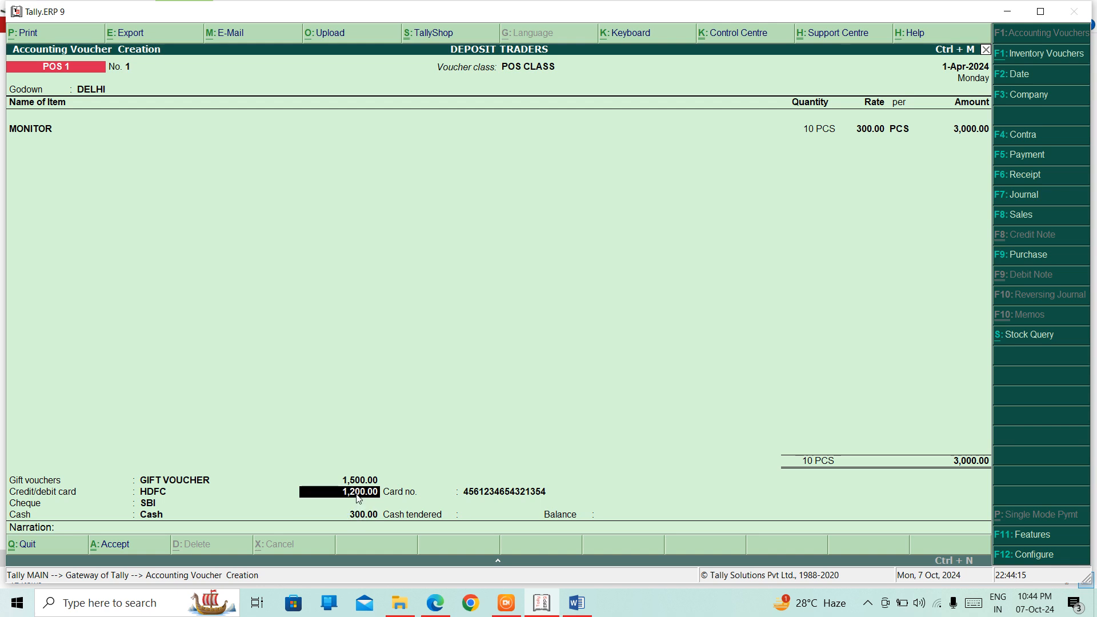
type("1,10")
type("00")
key("Return")
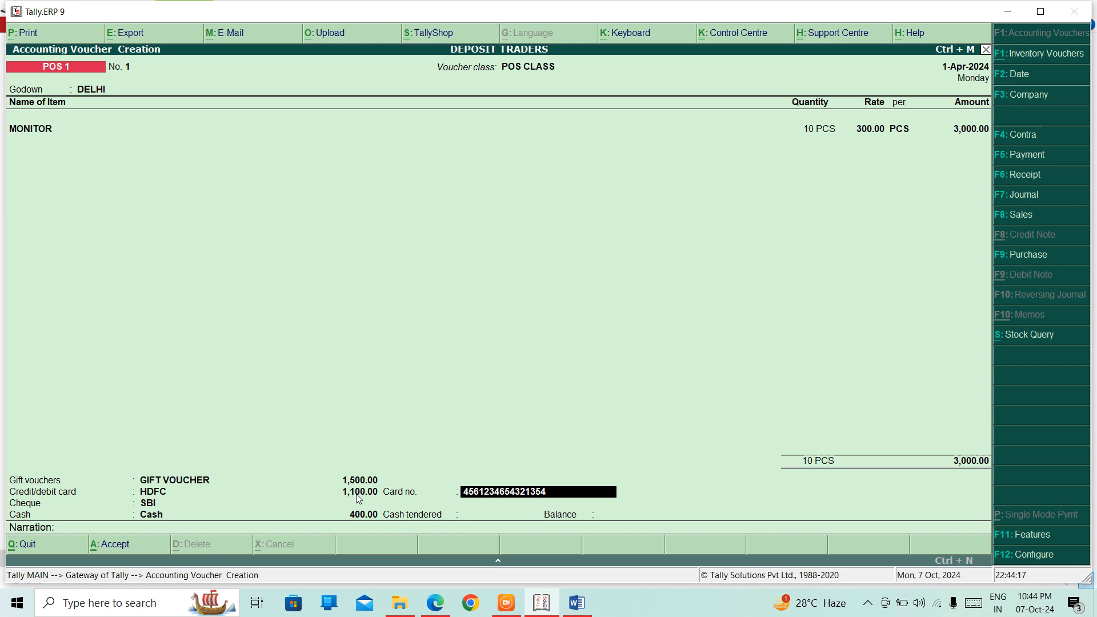
left_click(359, 496)
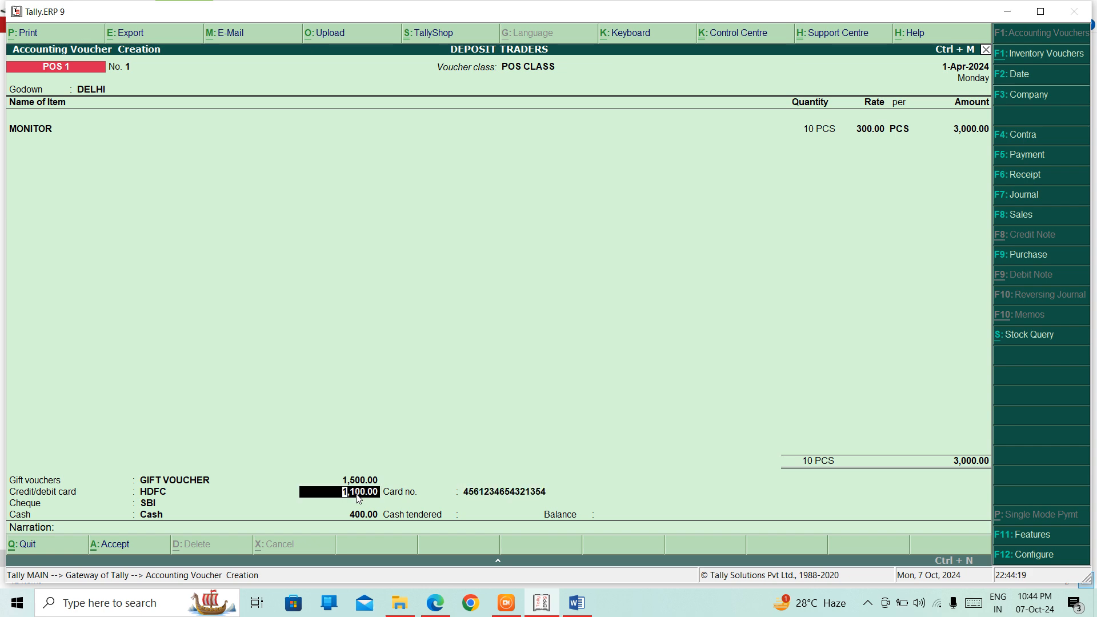
type("1200")
key("Return")
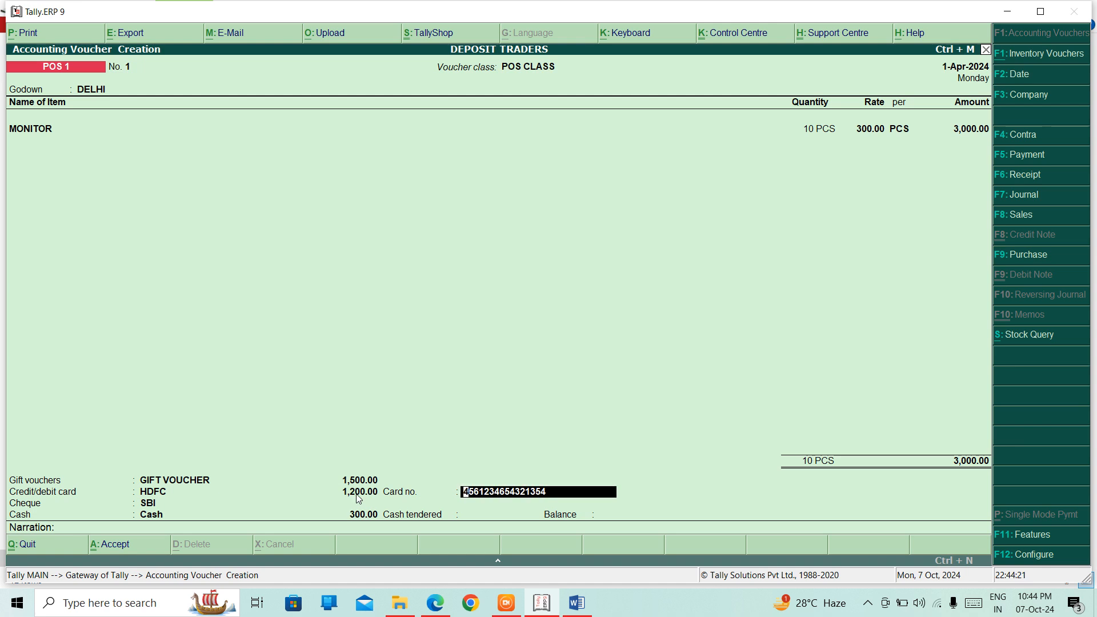
key("Return")
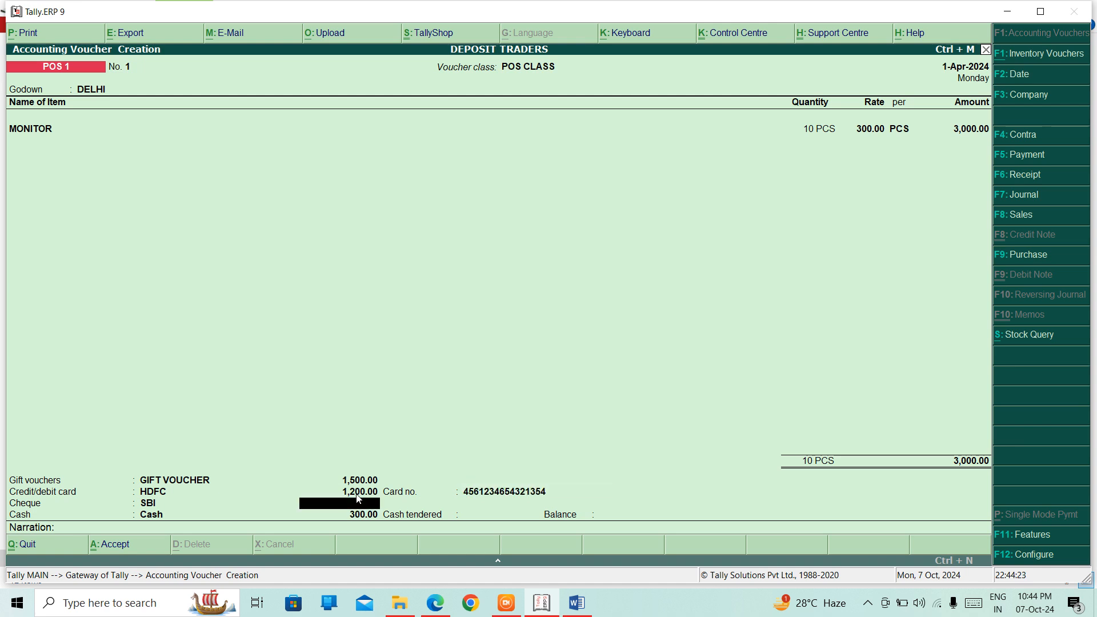
key("Return")
key("Return")
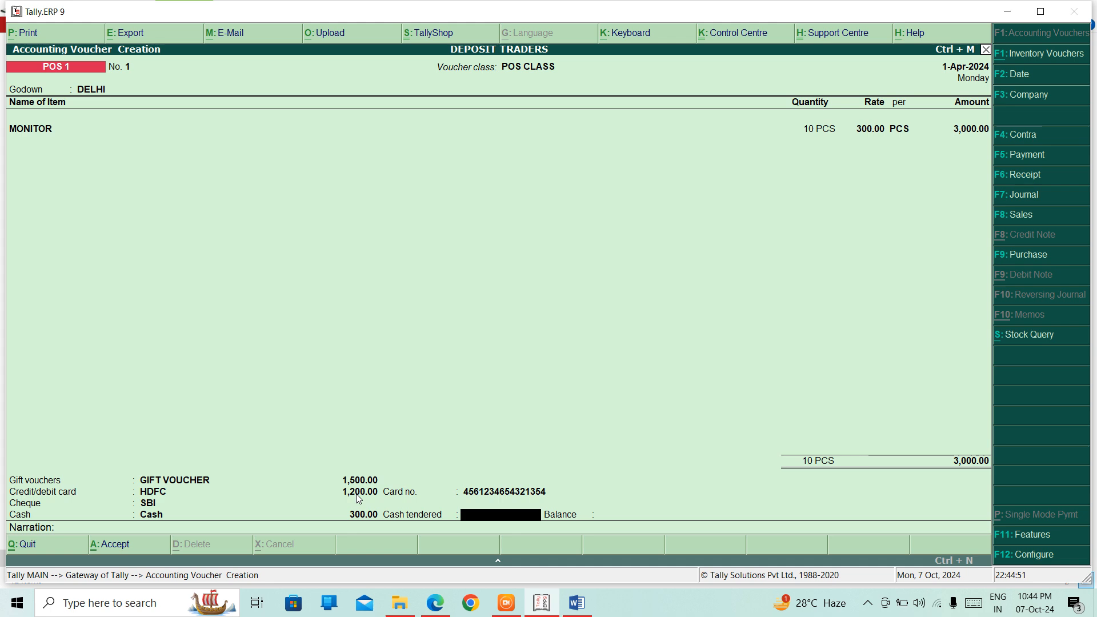
Step: Try 400, then 300, then 200 as the cash tendered amount
type("400")
key("Return")
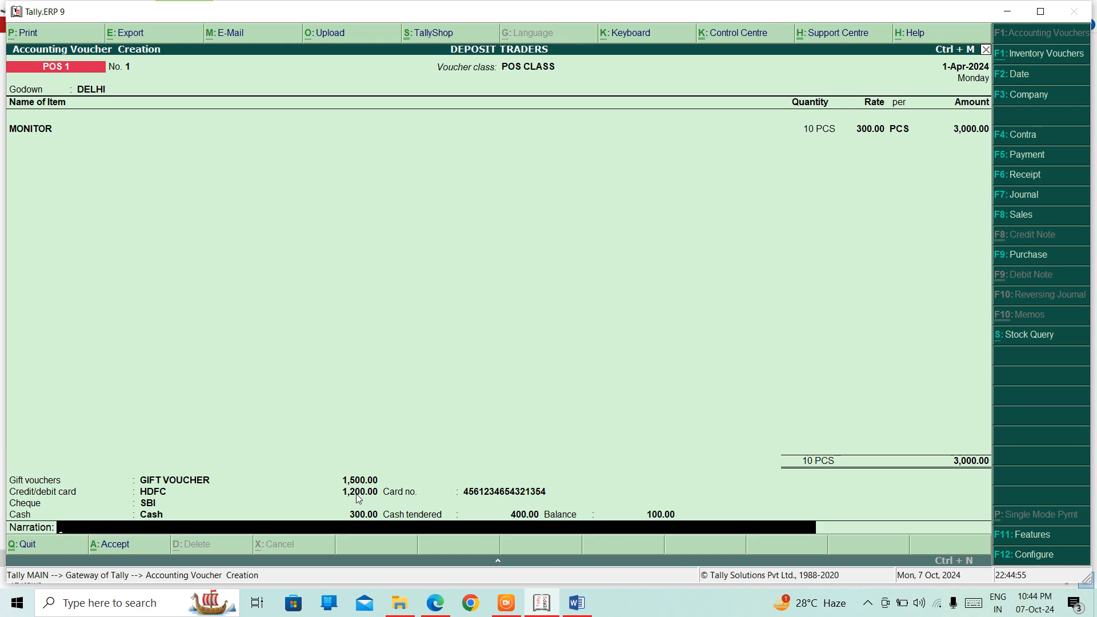
left_click(524, 516)
type("300")
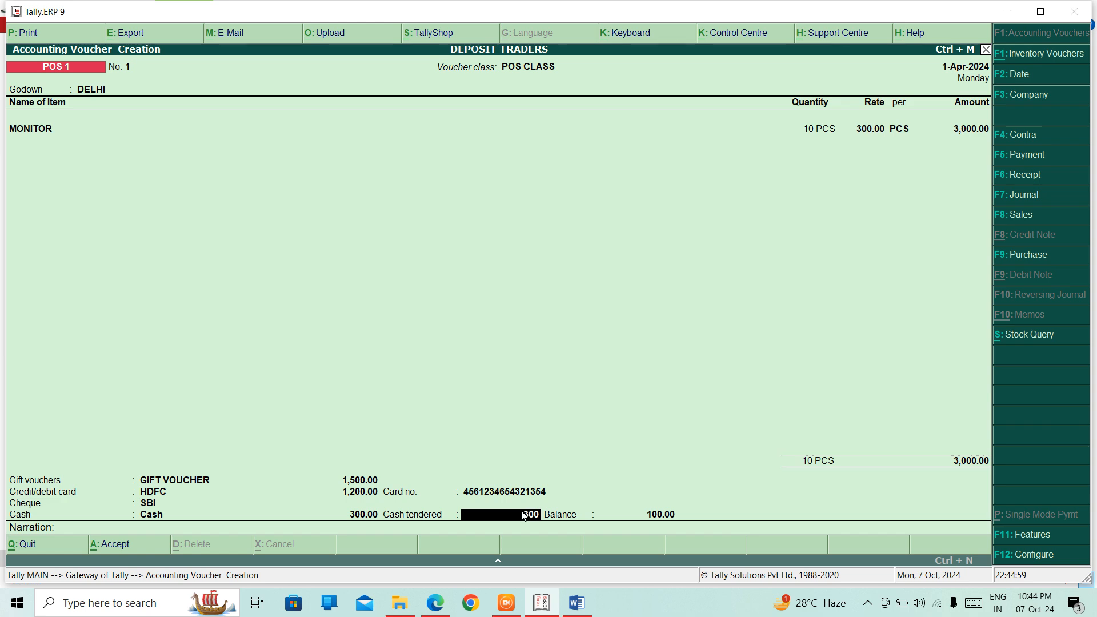
key("Return")
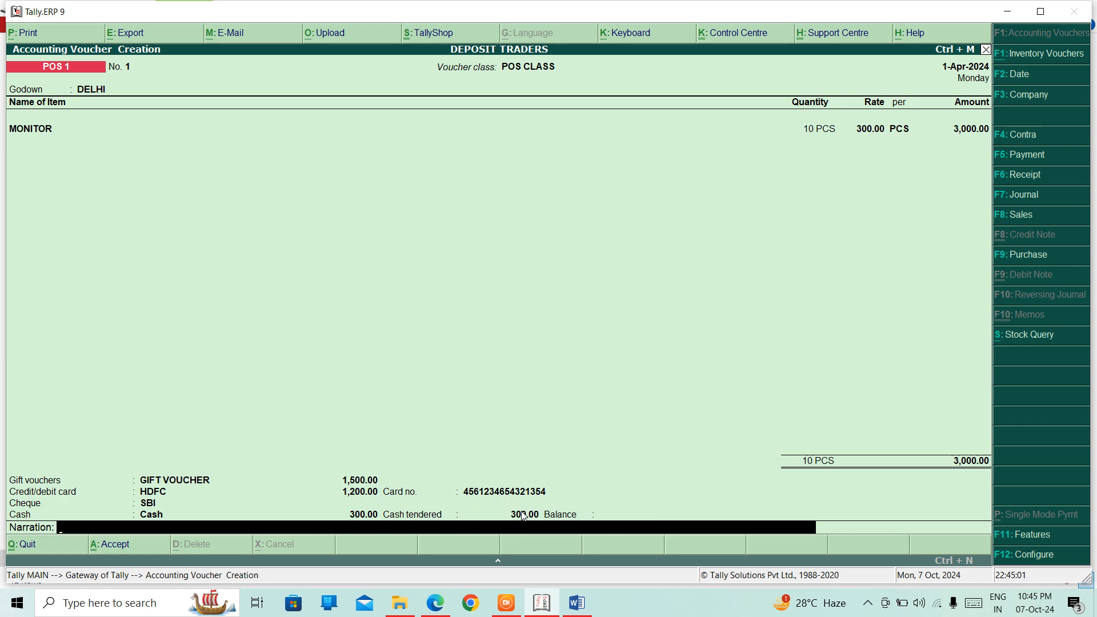
left_click(525, 517)
type("200")
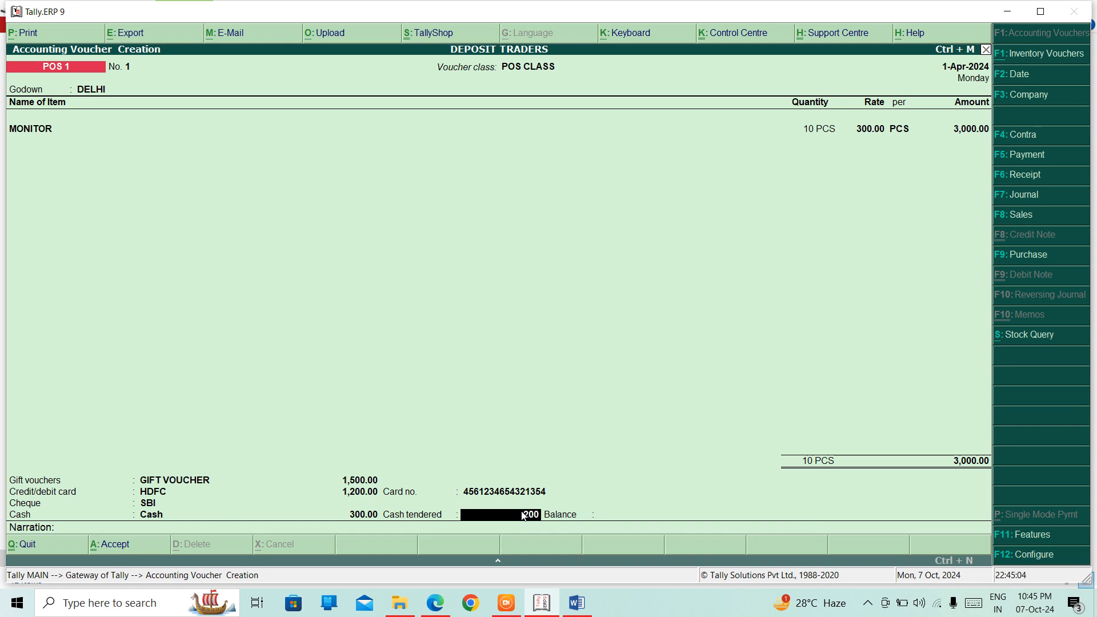
key("Return")
Step: Keep the cash amount at 300.00 and enter 400 tendered, leaving a 100.00 balance
left_click(356, 517)
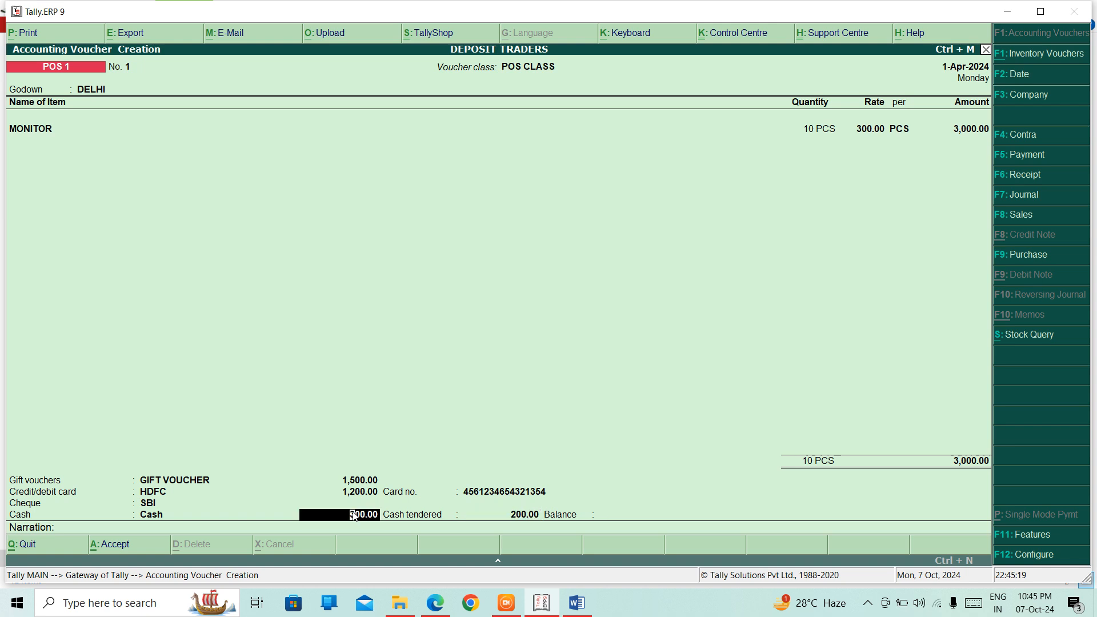
type("200")
type(".00")
type("300")
key("Return")
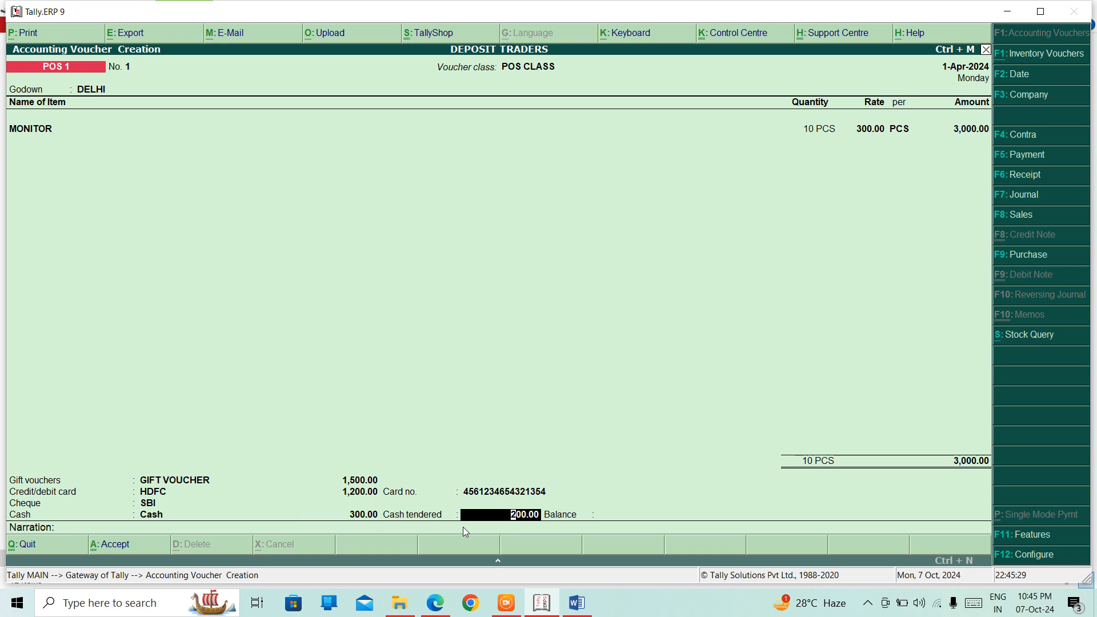
type("300")
key("Return")
key("BackSpace")
type("400")
key("Return")
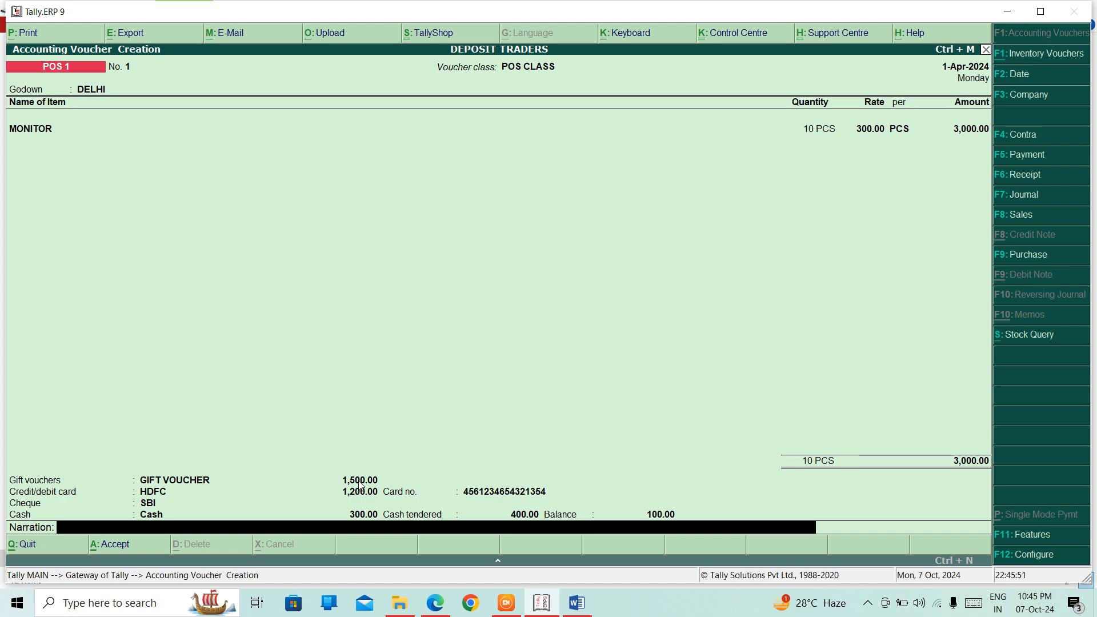
Step: Recheck the card and cheque fields, reconfirming 300.00 cash with 400.00 tendered
key("BackSpace")
key("BackSpace")
key("BackSpace")
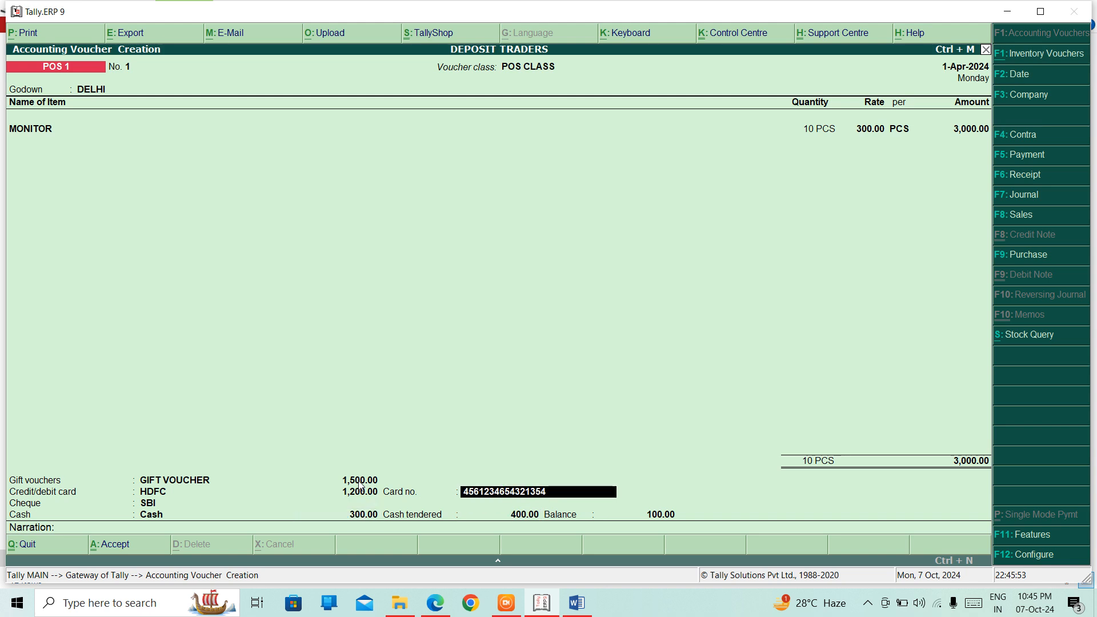
key("BackSpace")
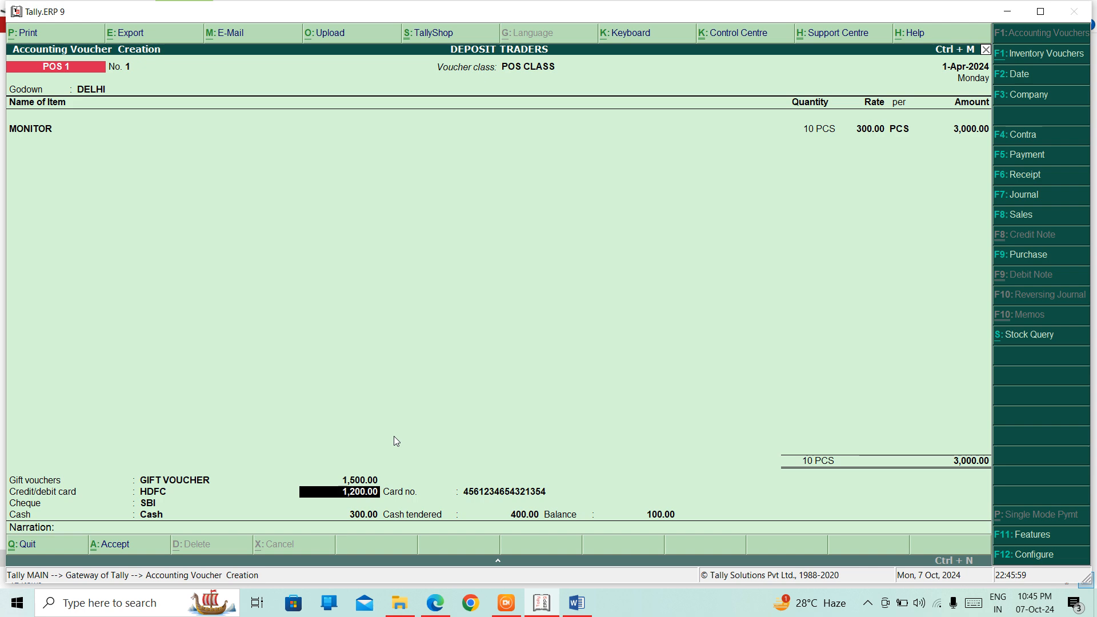
key("Return")
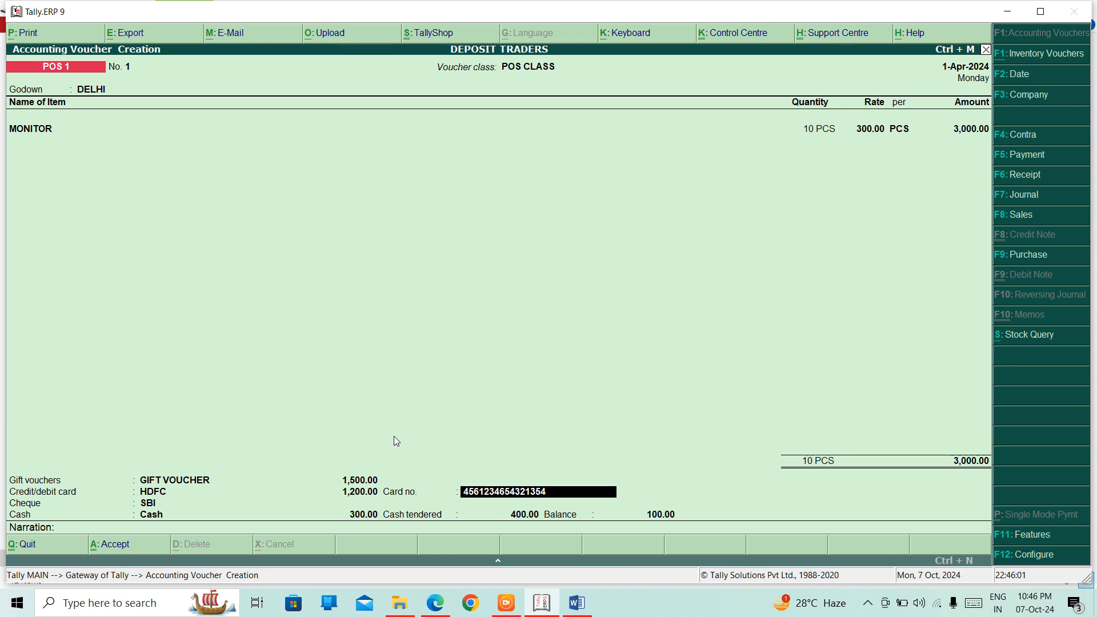
key("Return")
key("Return")
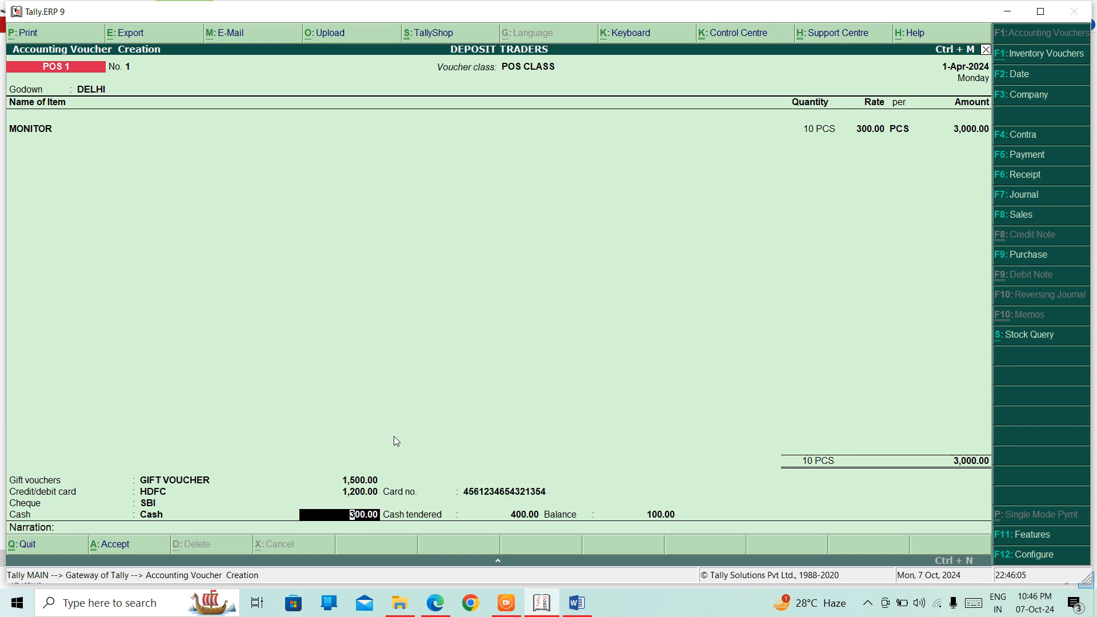
key("Return")
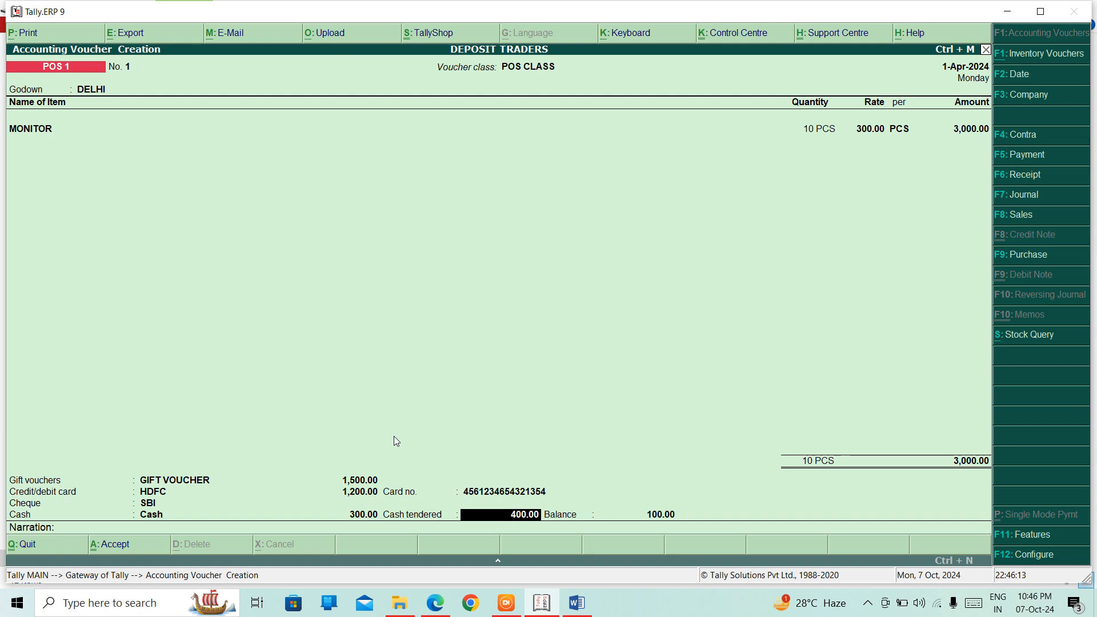
key("Return")
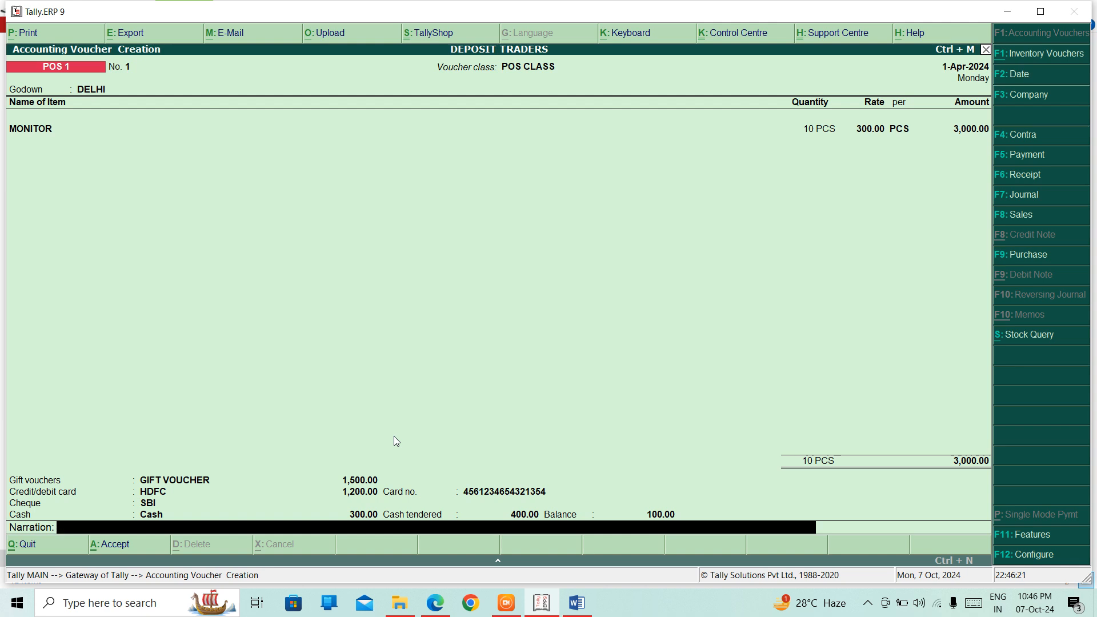
Step: Accept POS 1 sale No. 1 for 3,000.00 without printing, and leave the new blank voucher
key("Return")
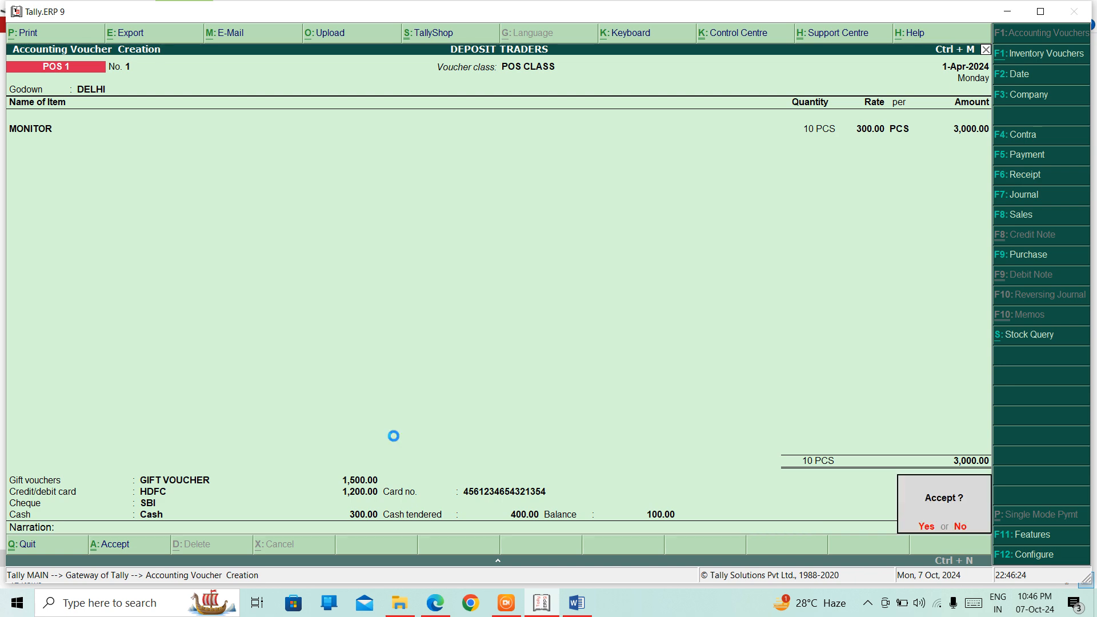
key("Return")
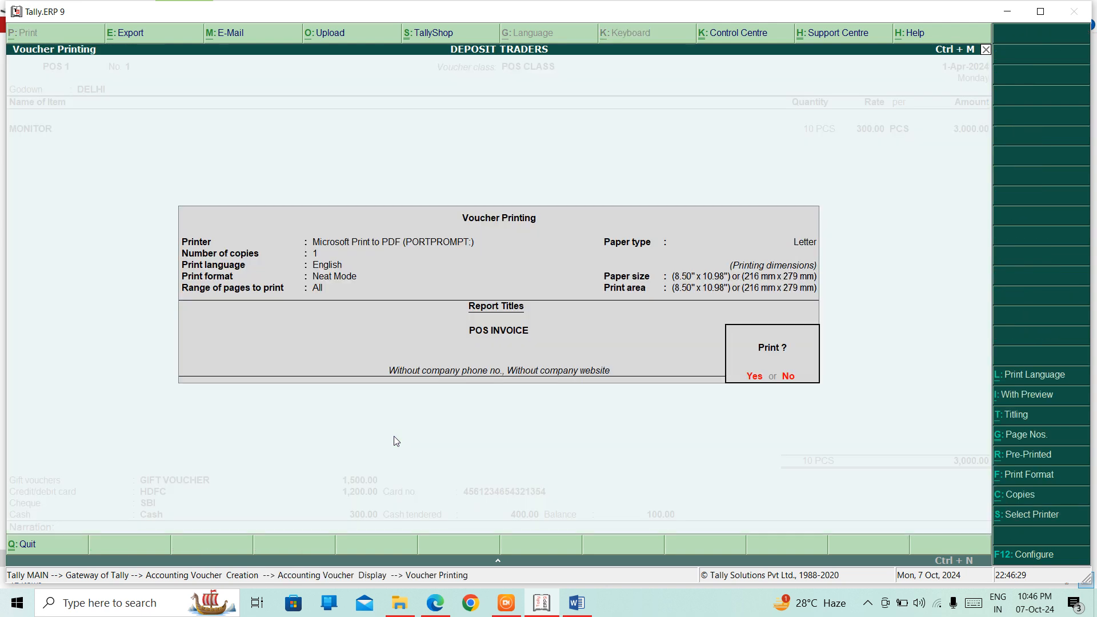
key("Escape")
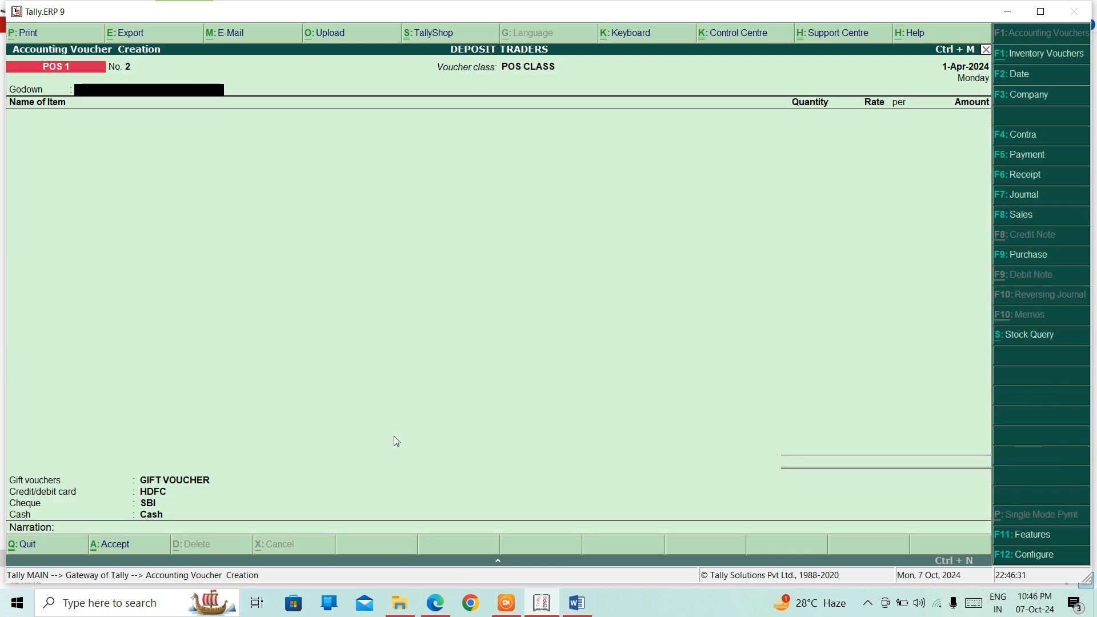
key("Escape")
Step: Quit the blank voucher and open the POS 1 entry from the Day Book
key("Return")
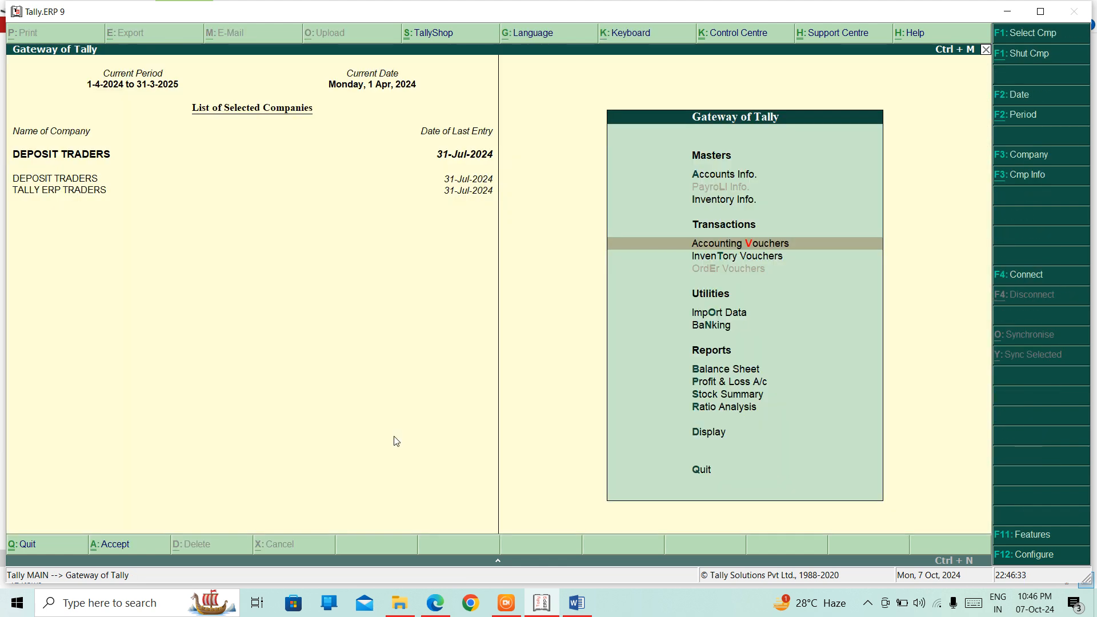
key("Down")
key("Down")
key("Down")
key("Down")
key("Down")
key("Down")
key("Down")
key("Down")
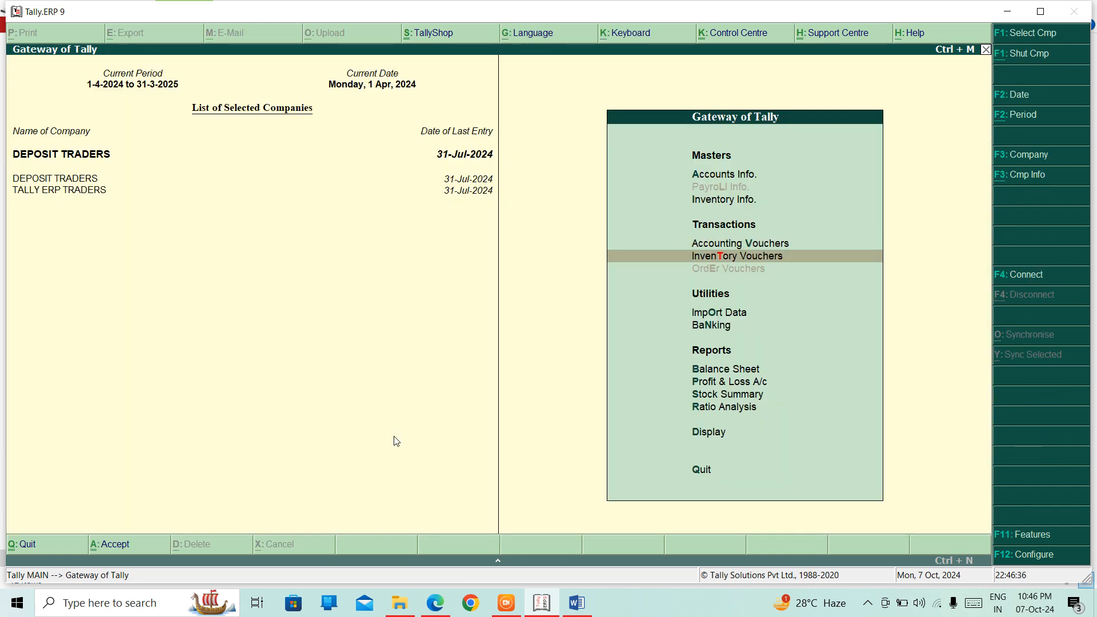
key("Return")
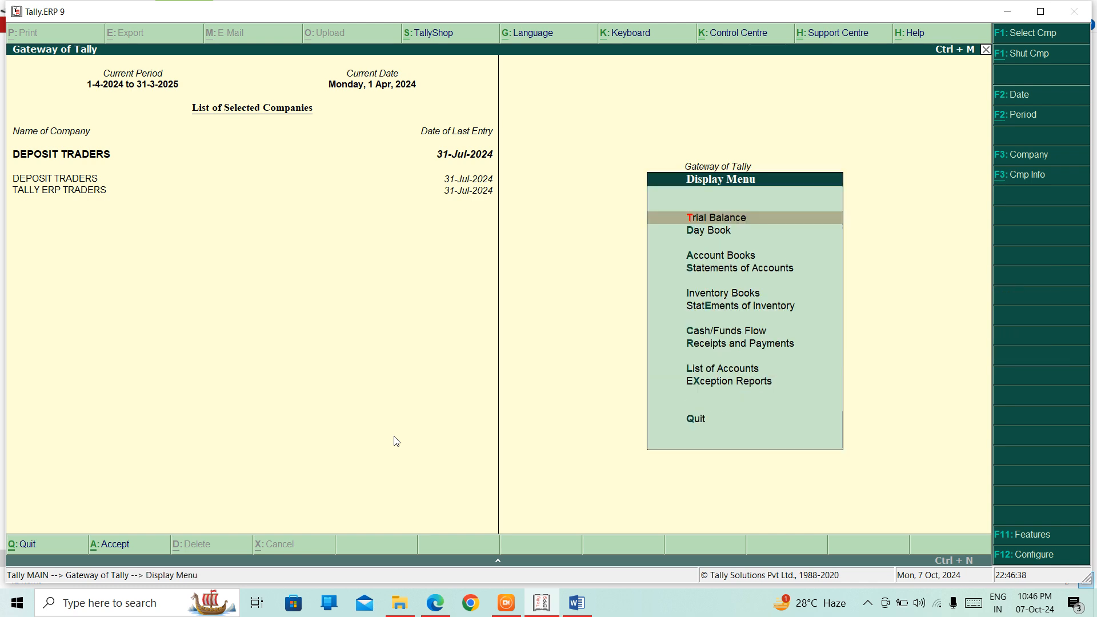
key("Down")
key("Return")
key("Down")
key("Down")
key("Down")
key("Down")
key("Down")
key("Down")
key("Down")
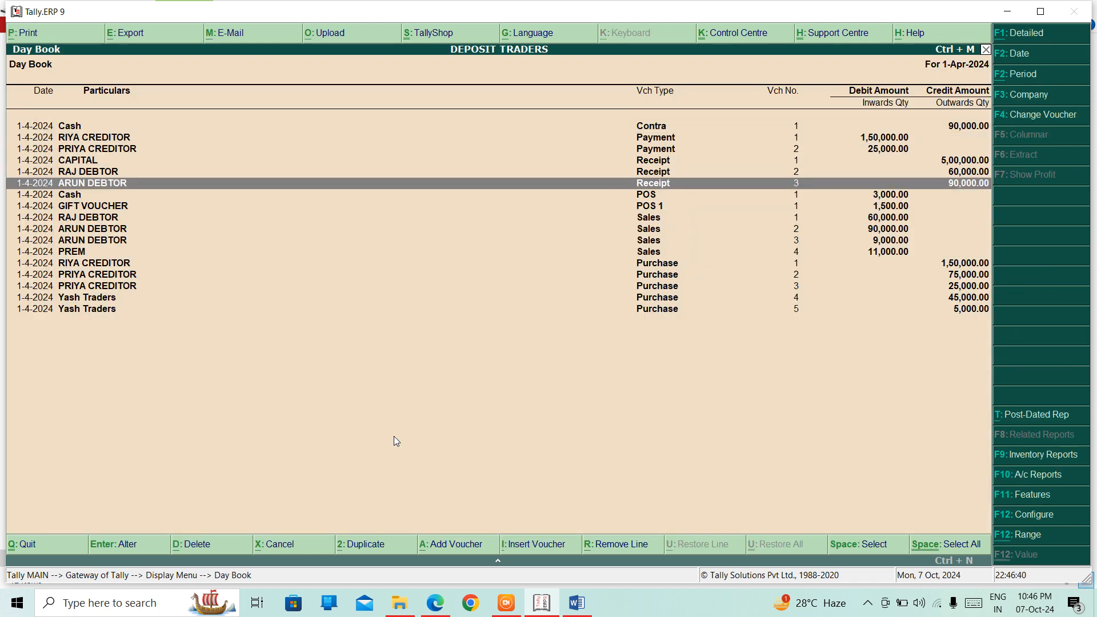
key("Return")
Step: Accept the voucher and print it to a PDF named 'POS 1' on the Desktop
key("Return")
key("Return")
key("Return")
key("Return")
key("Return")
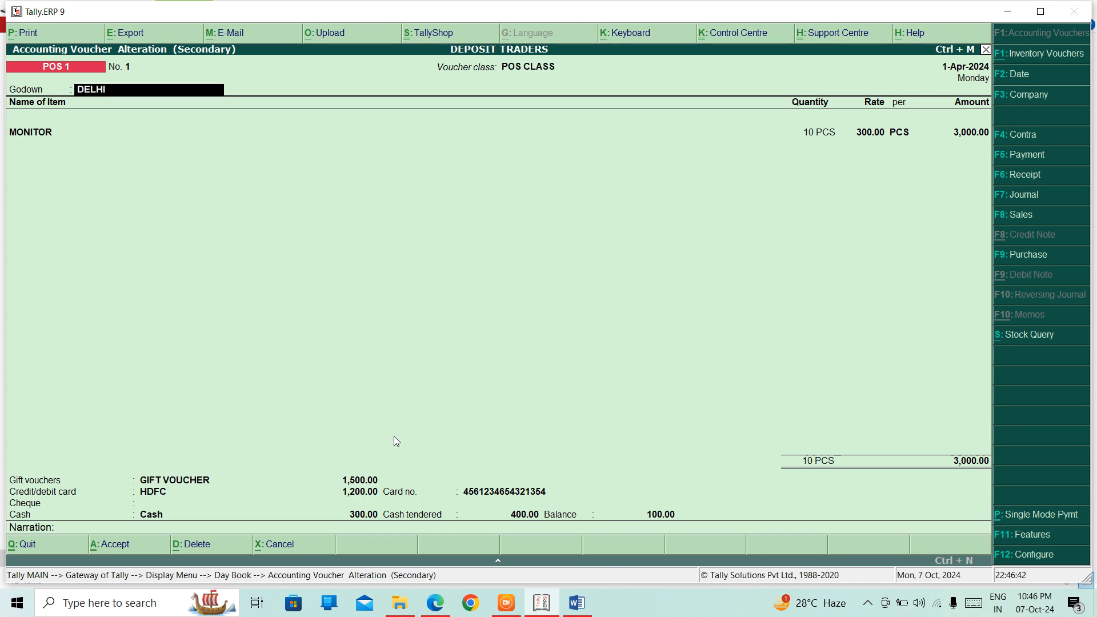
key("Return")
key("Return")
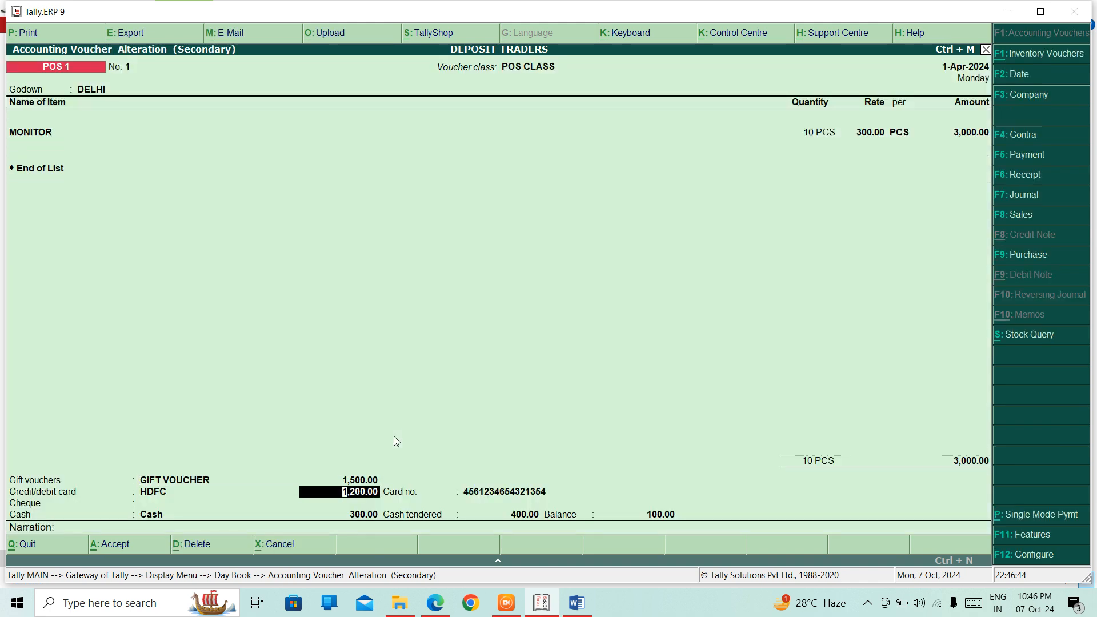
key("Return")
key("Return")
key("Return")
key("Return")
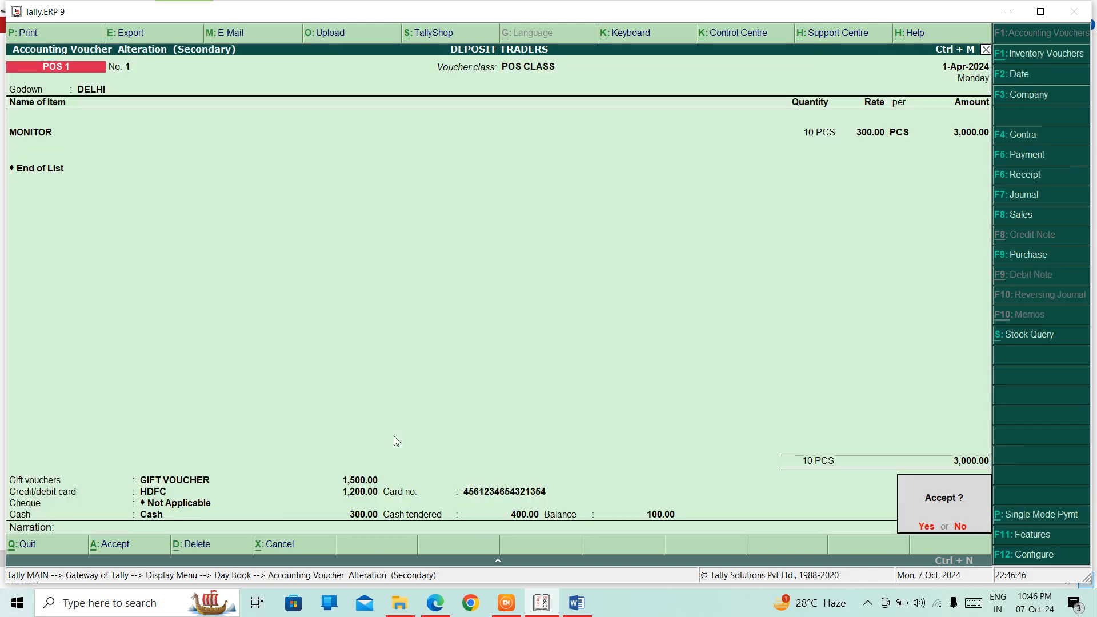
key("Return")
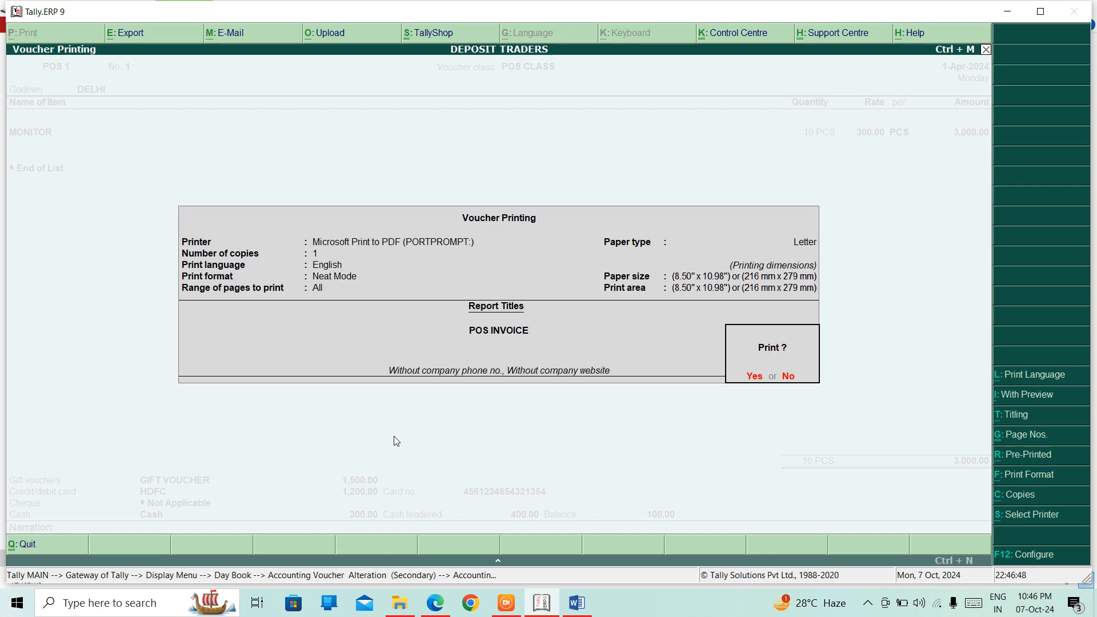
key("Return")
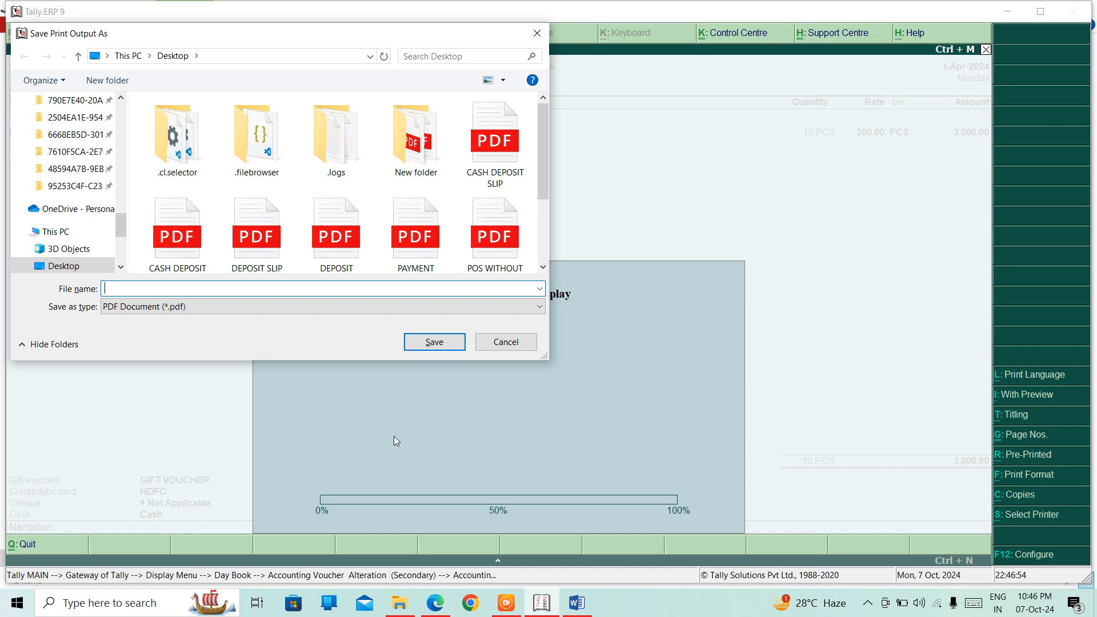
type("POS ")
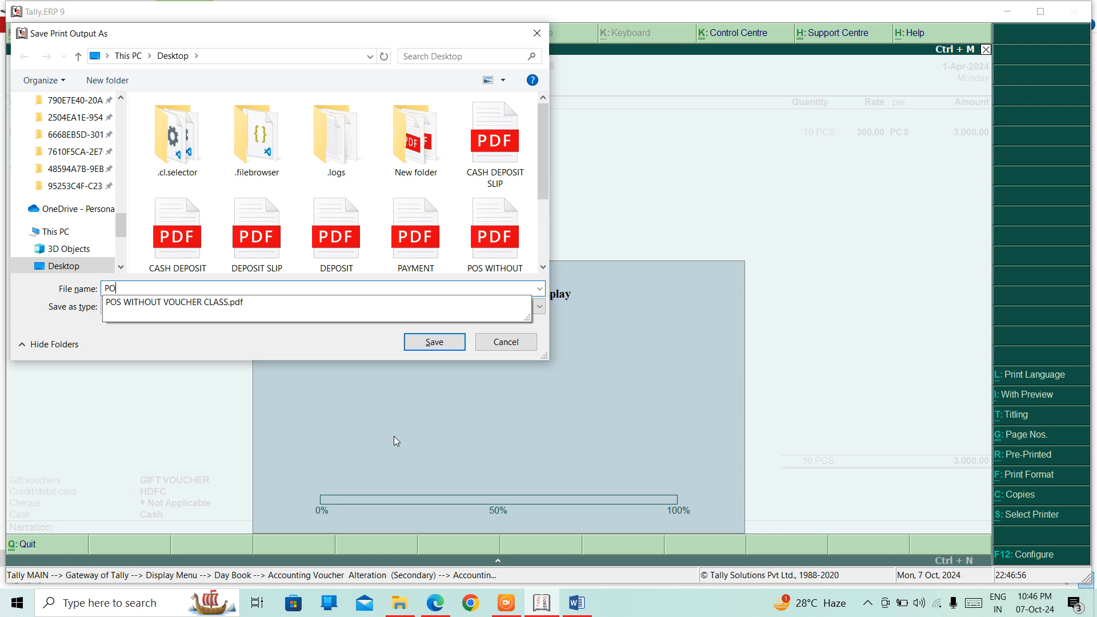
type("1")
key("Return")
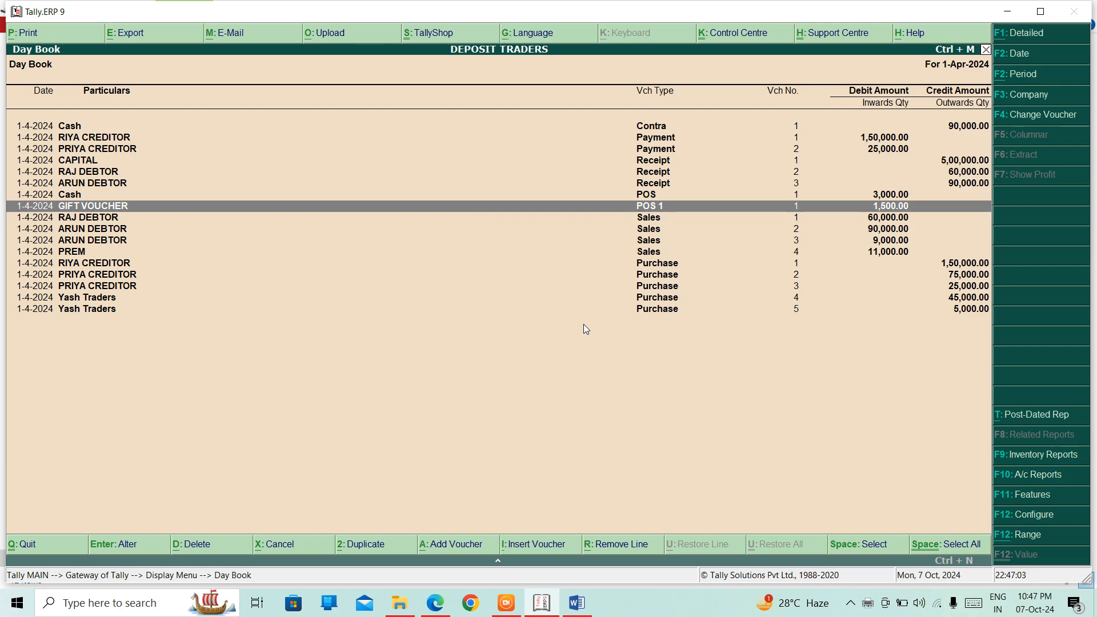
key("super+d")
Step: Open POS 1.pdf in Edge and zoom in three times to read the invoice
left_click(424, 215)
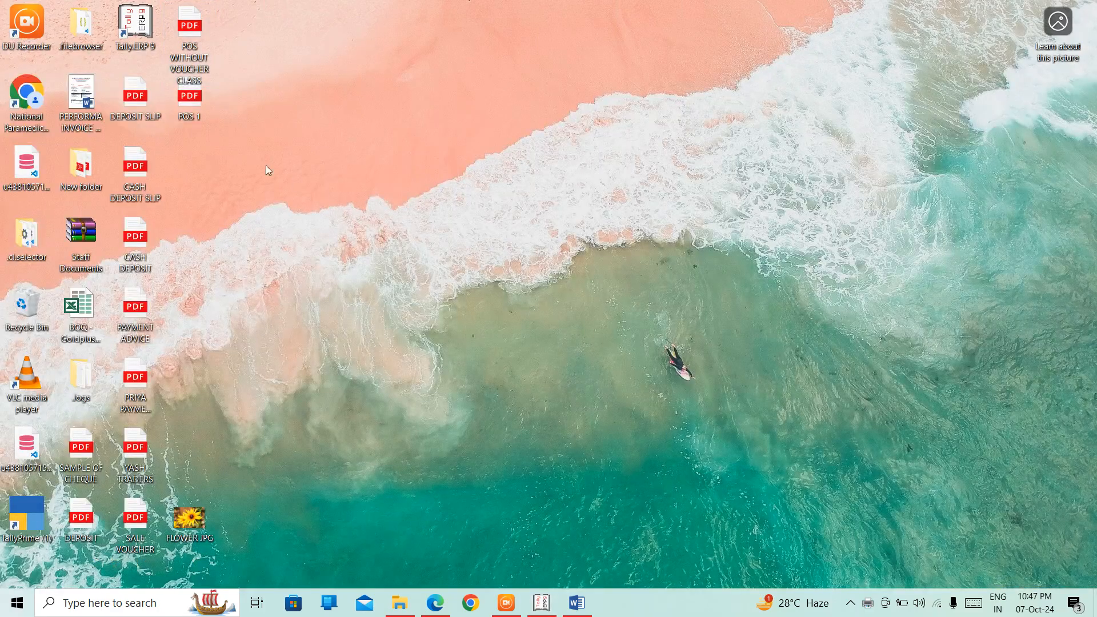
left_click(193, 104)
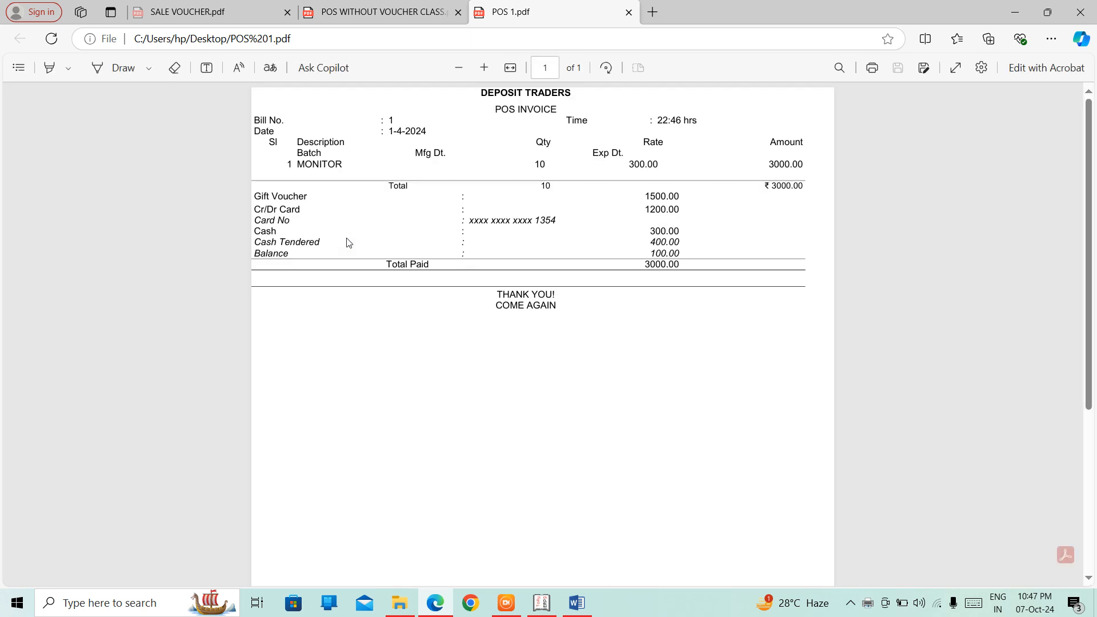
left_click(485, 68)
left_click(484, 67)
left_click(484, 67)
left_click(485, 68)
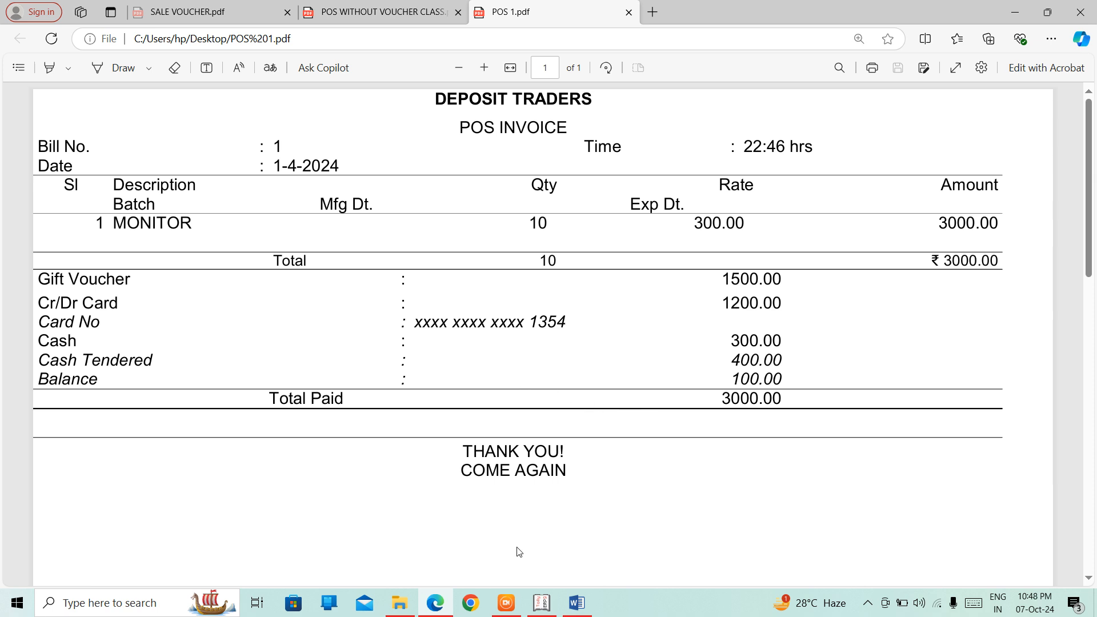
Step: Back in Tally, close the Day Book and decline quitting to stay at the Gateway
left_click(541, 602)
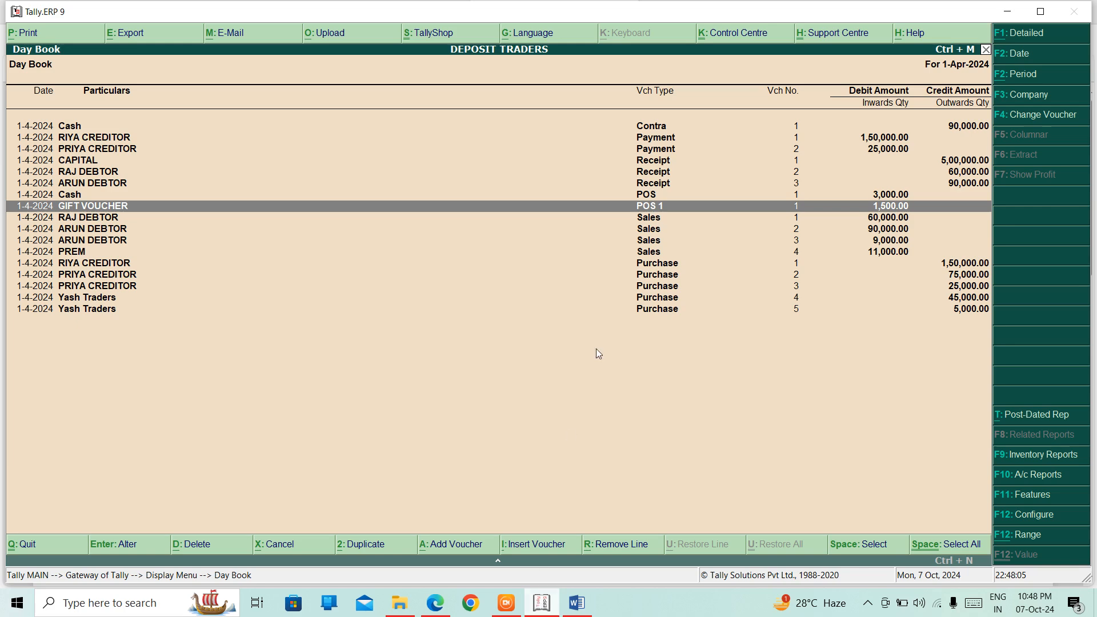
key("Escape")
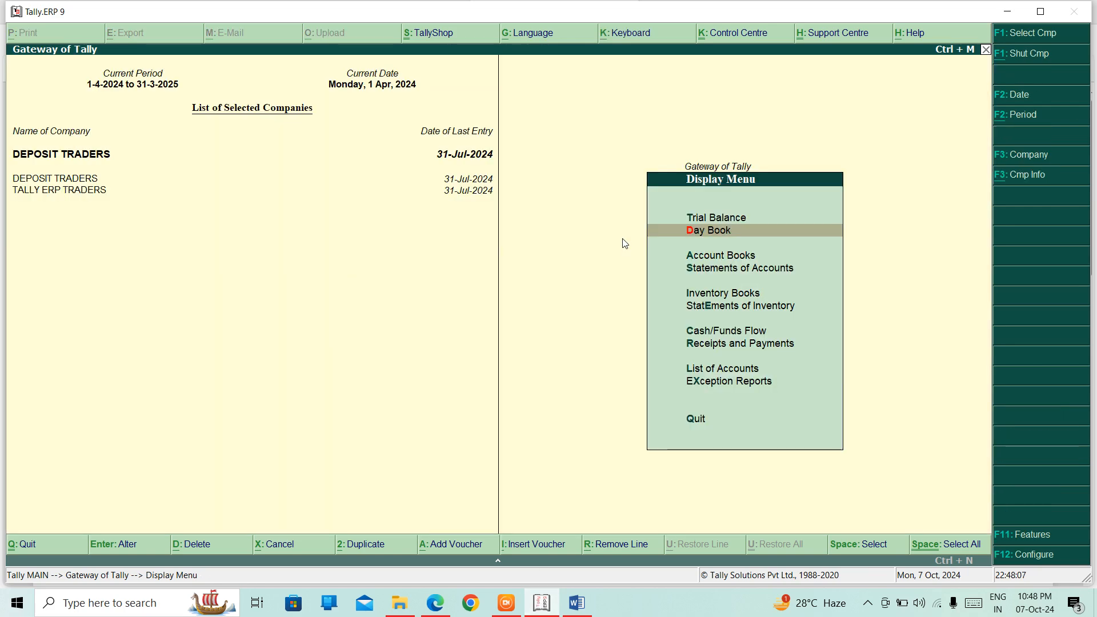
key("Escape")
key("Escape")
key("n")
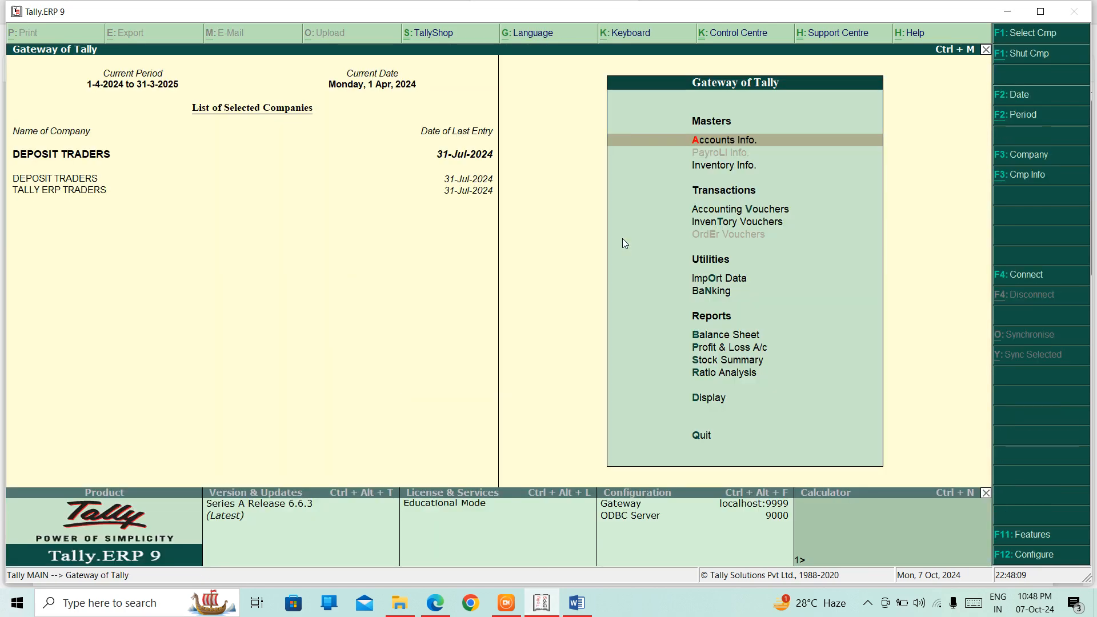